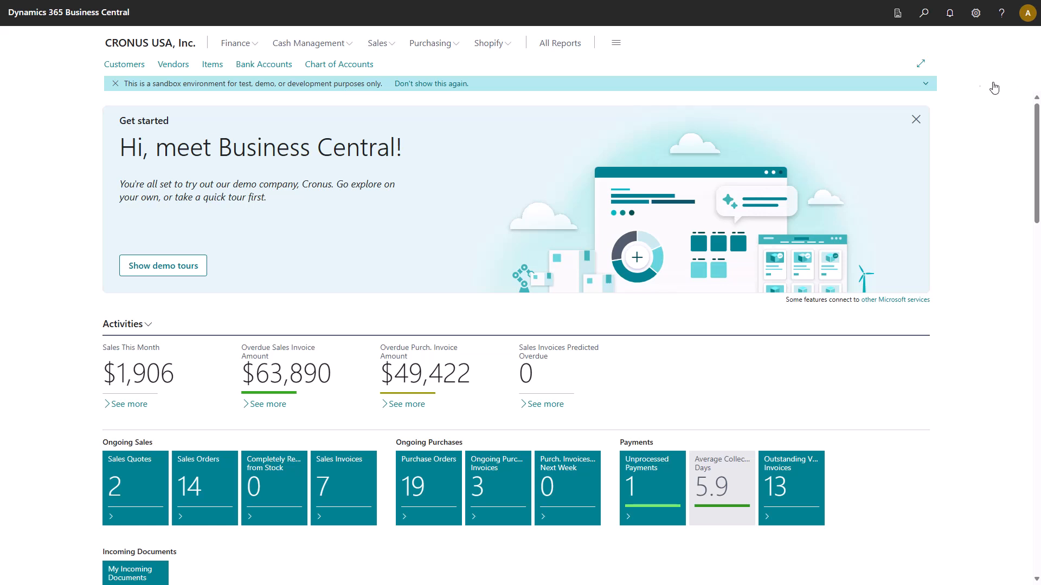
Switch the user role to Quality Inspector in My Settings and show the demo tours checklist.
left_click(976, 16)
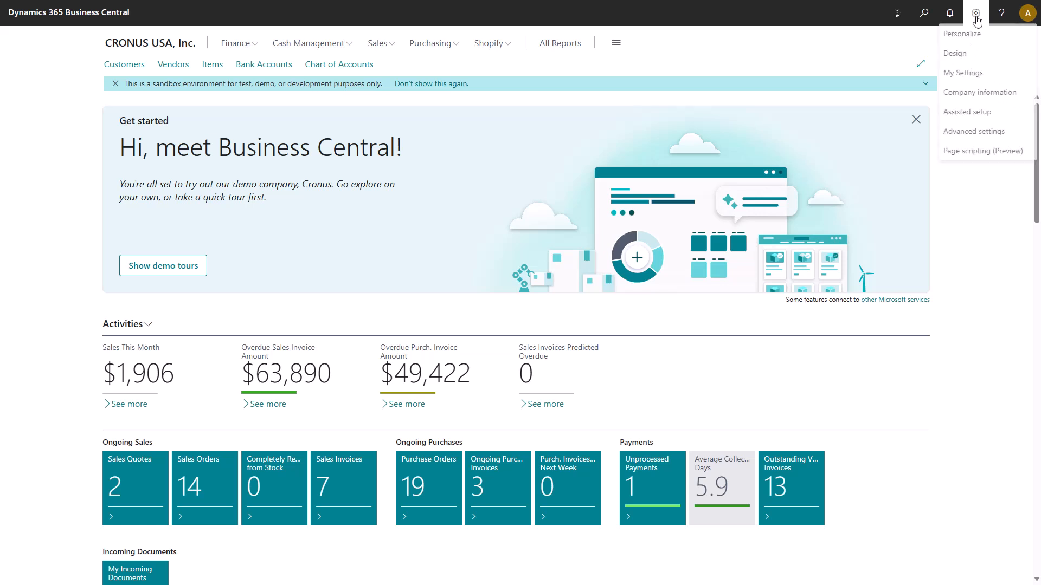
left_click(957, 76)
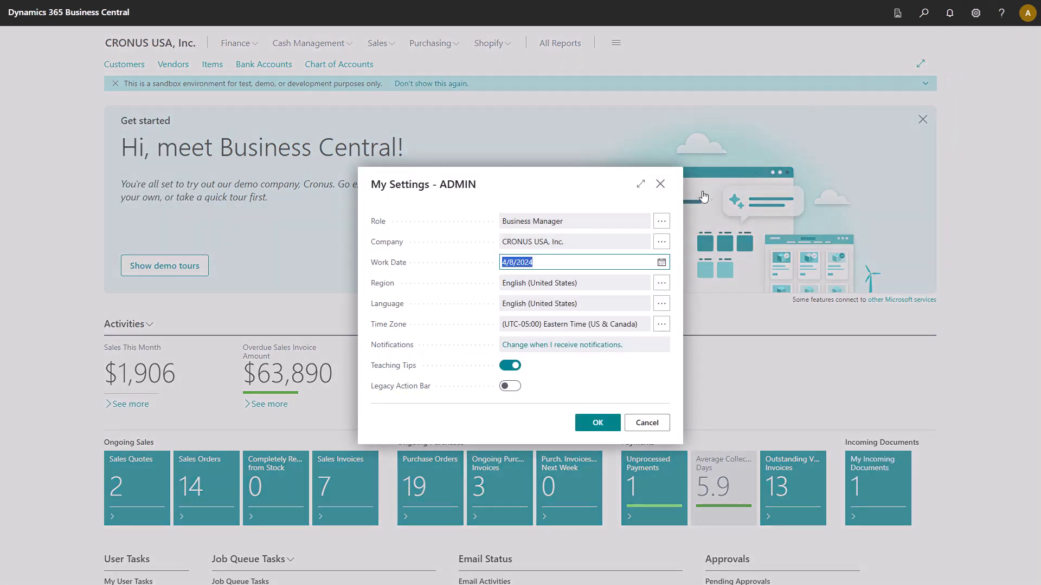
left_click(661, 222)
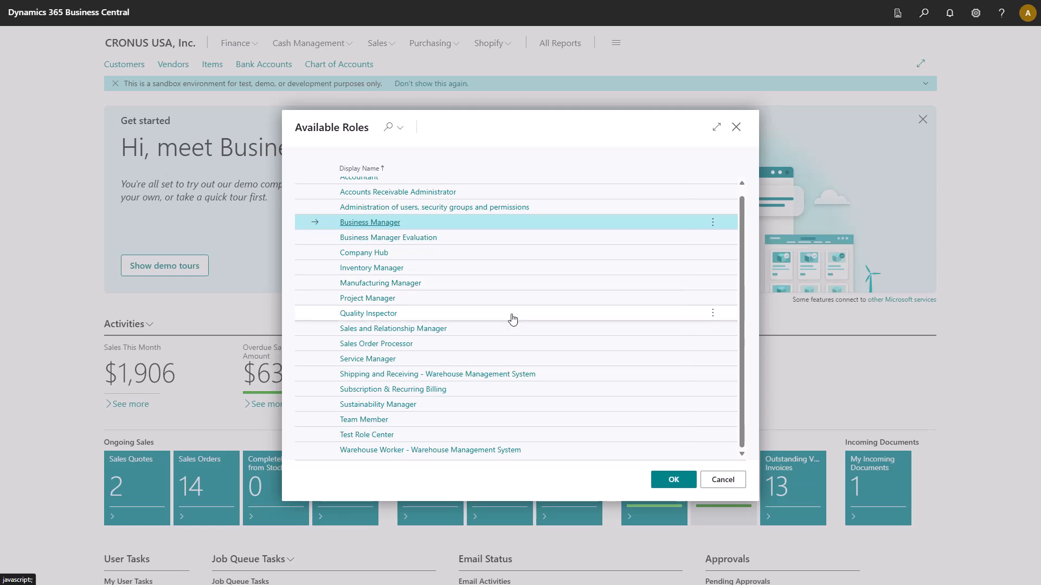
left_click(512, 319)
left_click(672, 480)
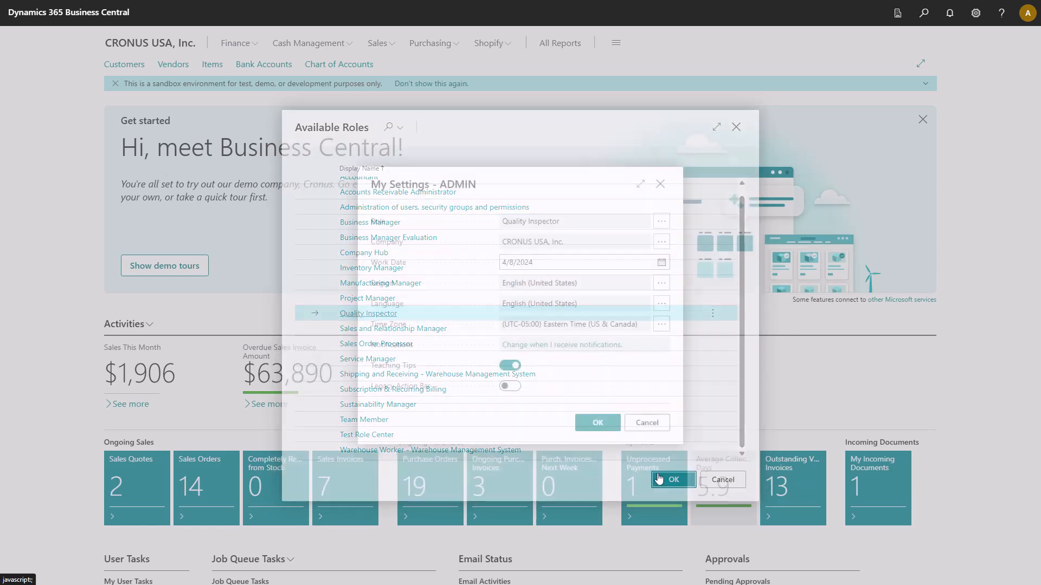
left_click(598, 423)
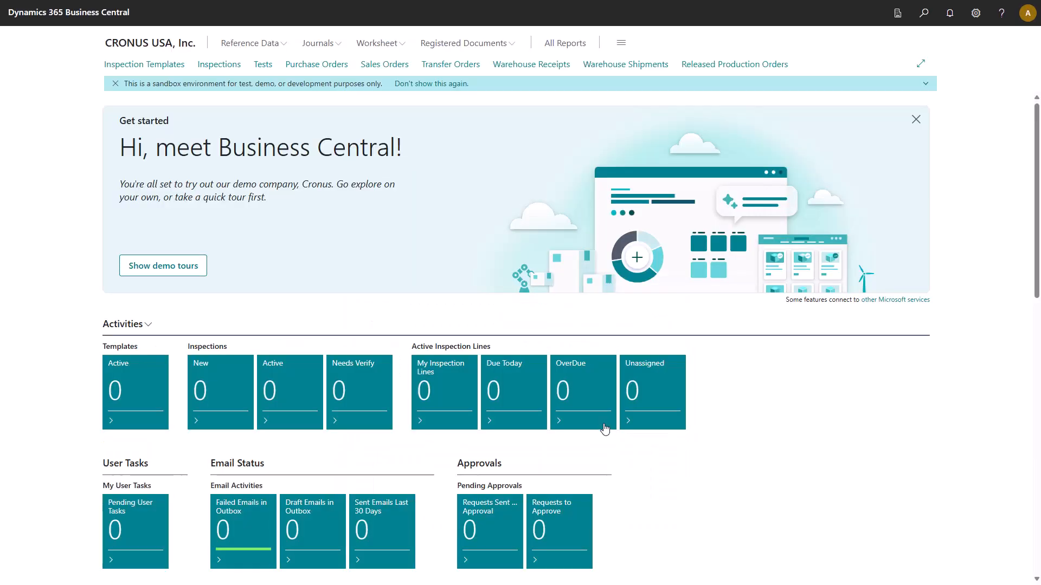
left_click(184, 267)
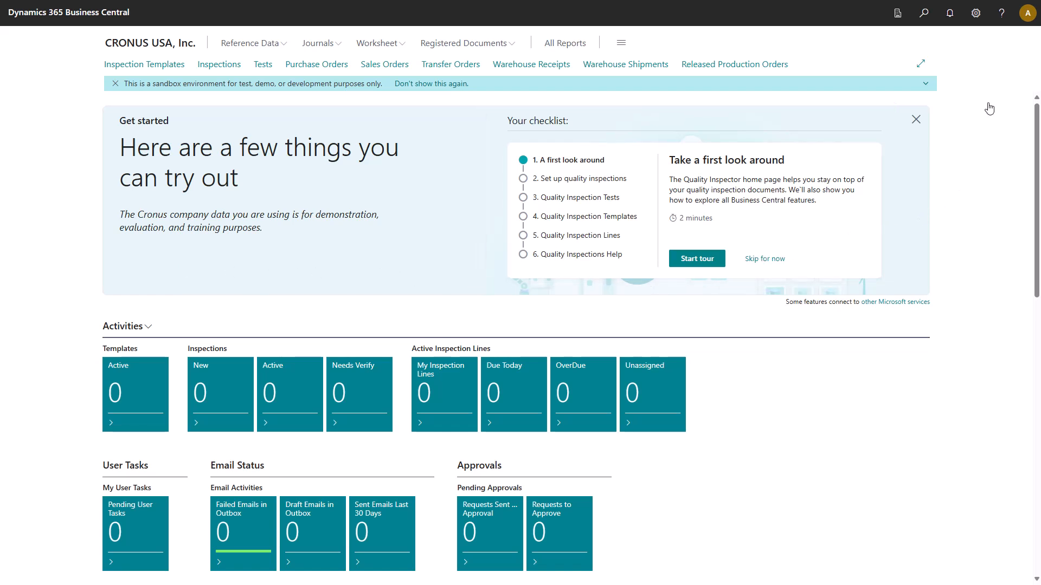
Open the assisted setup for quality inspections to launch its setup wizard.
left_click(975, 14)
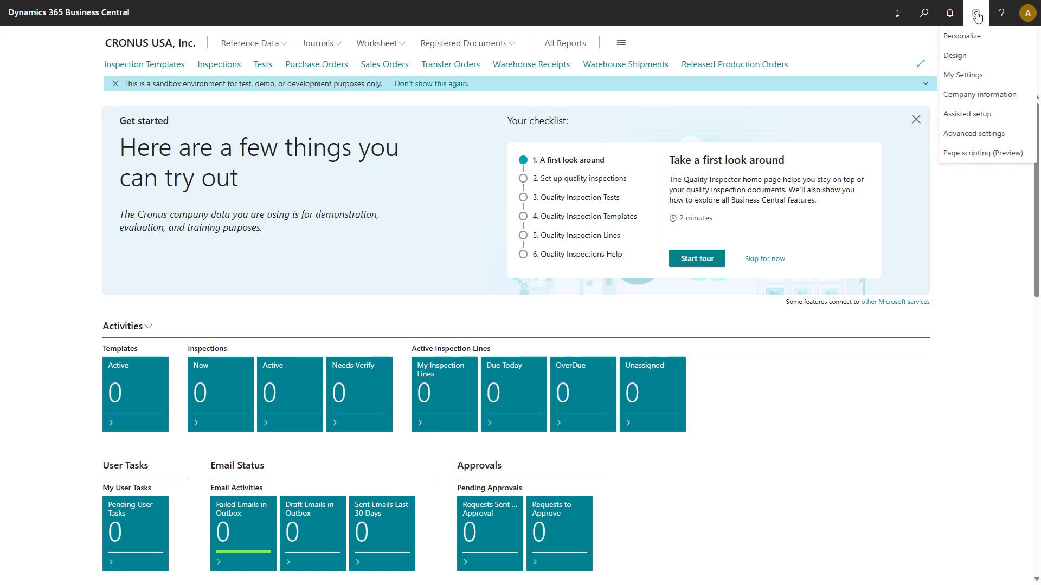
left_click(974, 122)
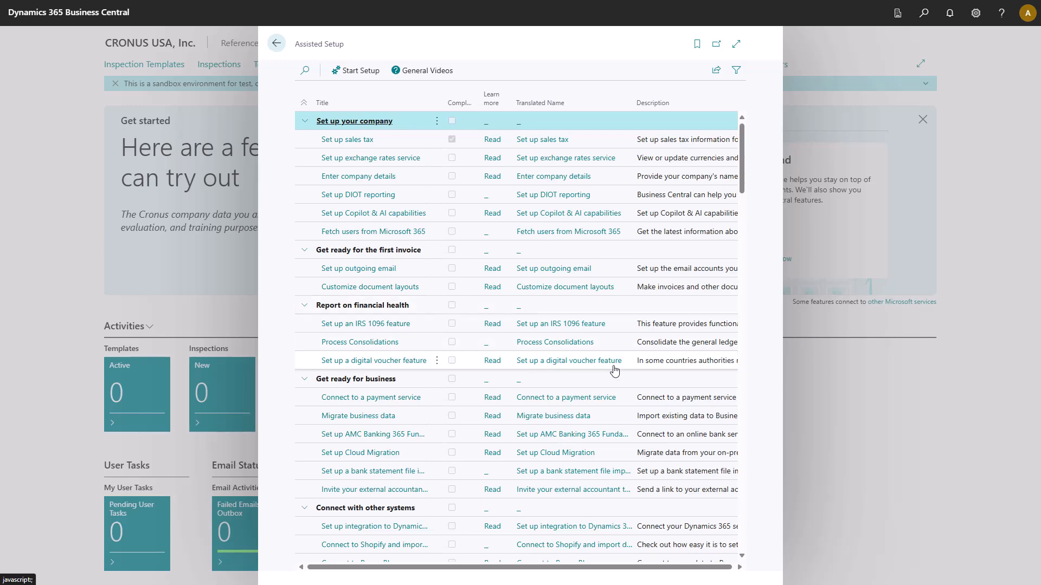
scroll(575, 409, "down", 5)
scroll(575, 414, "down", 6)
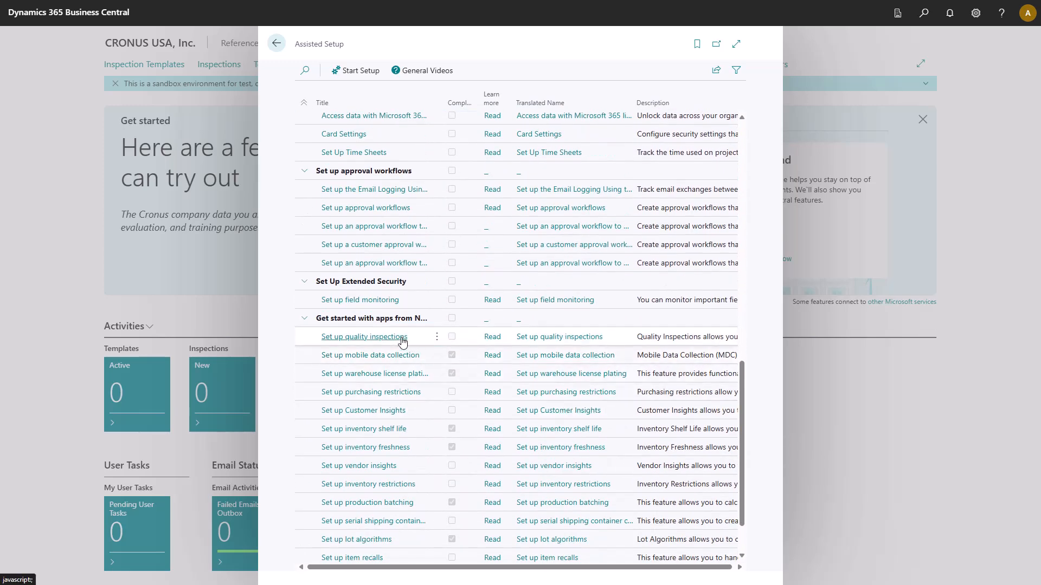
left_click(386, 340)
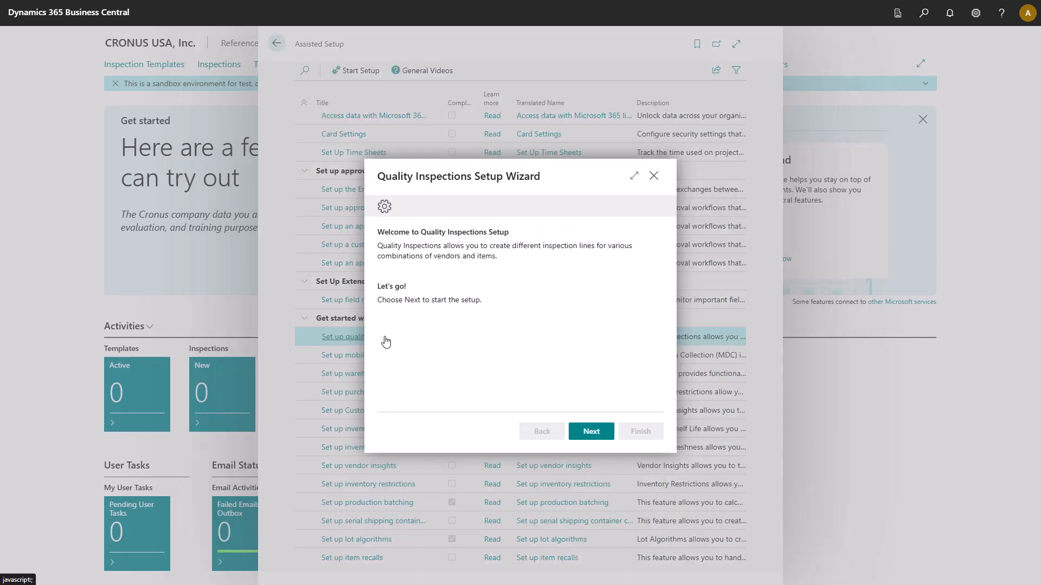
Use the default inspection number series in the Quality Inspections Setup Wizard and continue to the default data options.
left_click(588, 436)
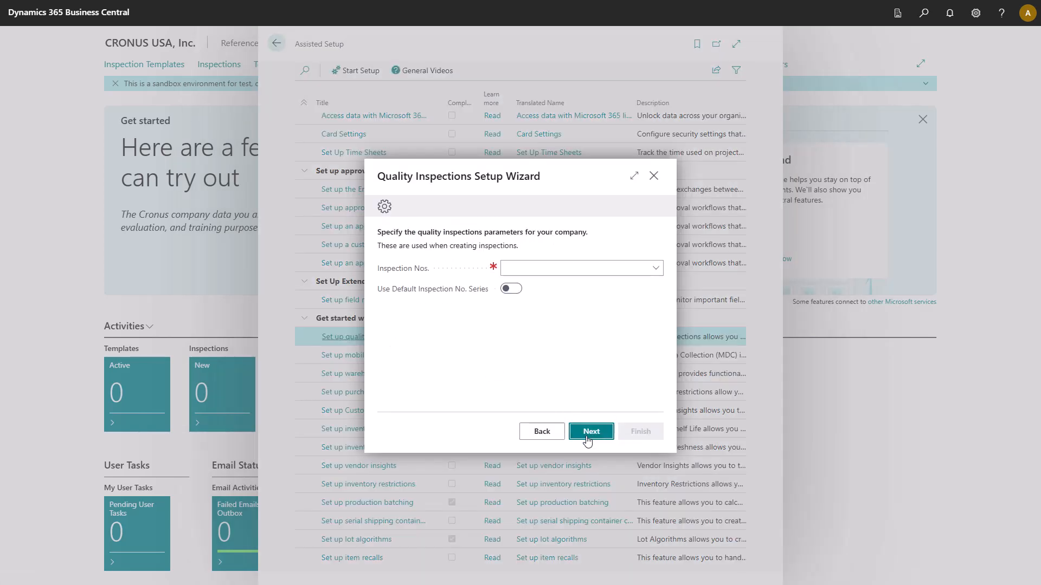
left_click(513, 289)
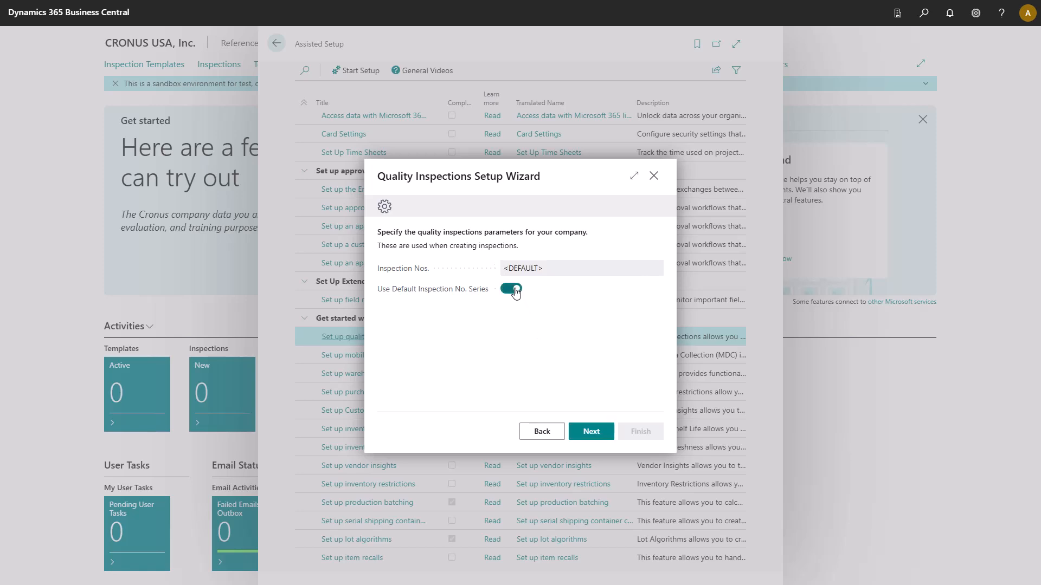
left_click(581, 437)
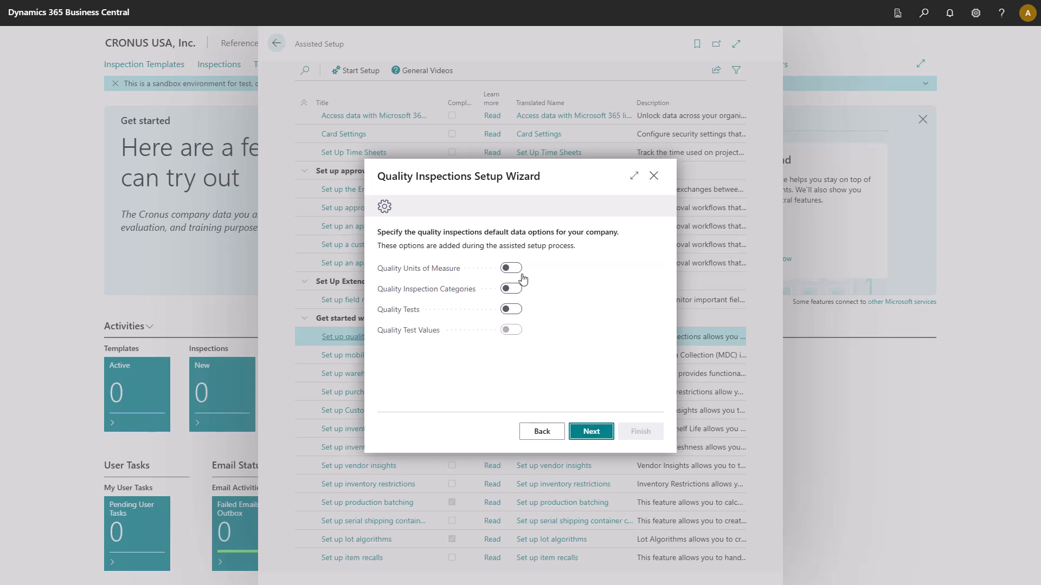
Enable default quality units of measure, inspection categories, tests and test values, finish the wizard, and return to the home page.
left_click(519, 272)
left_click(517, 288)
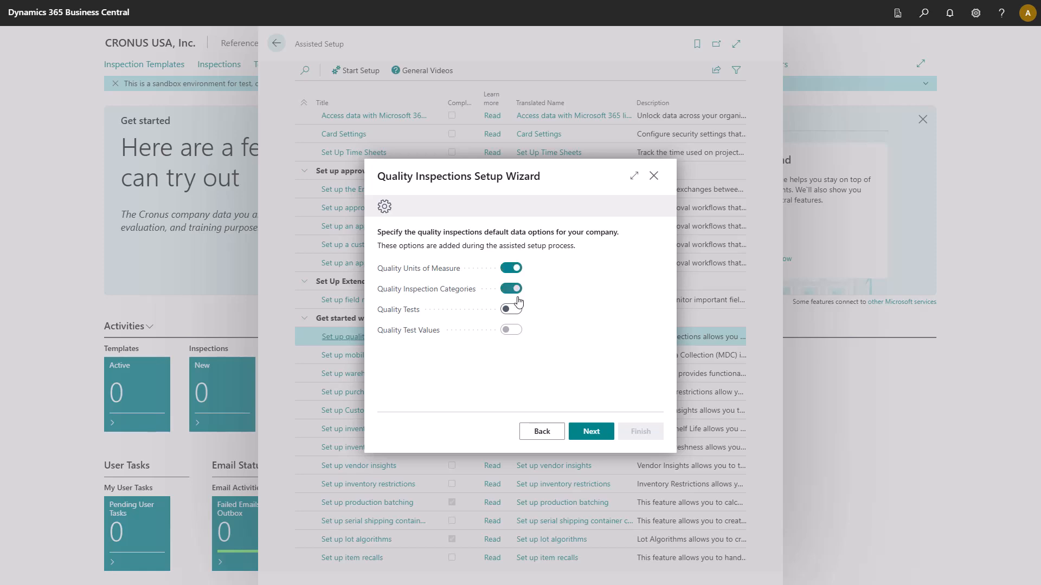
left_click(511, 309)
left_click(513, 330)
left_click(591, 432)
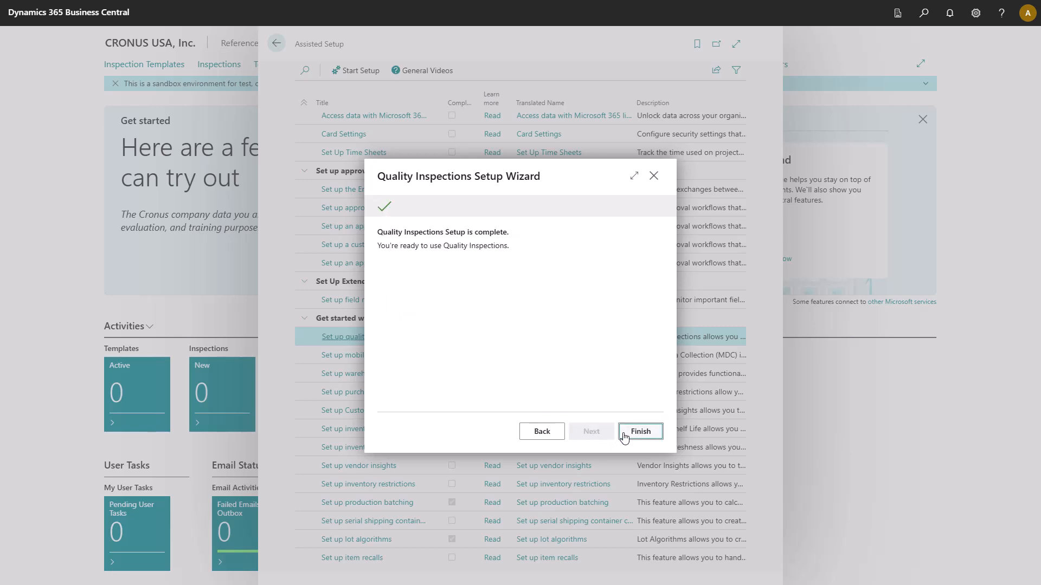
left_click(640, 432)
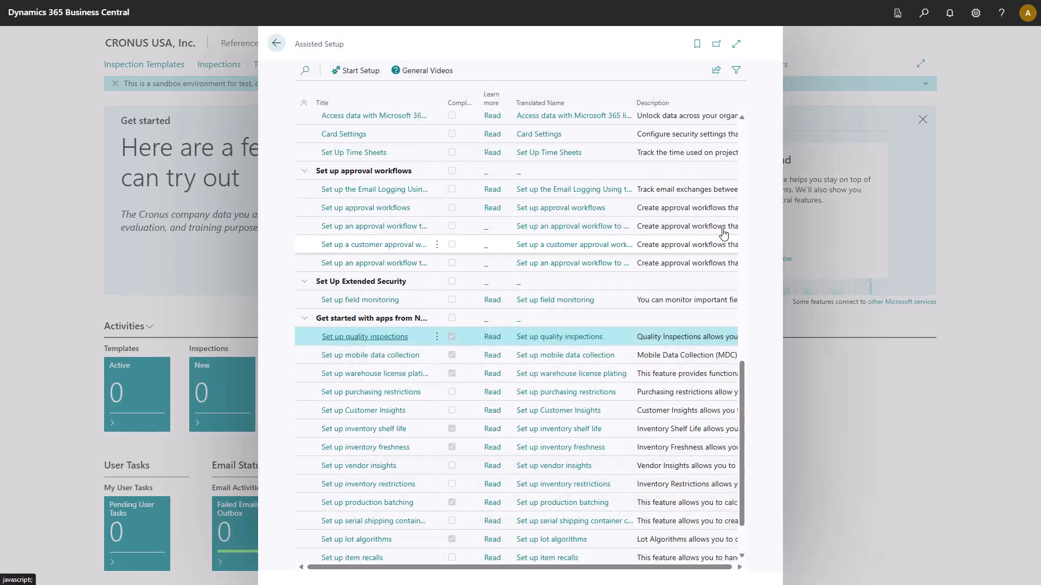
left_click(277, 43)
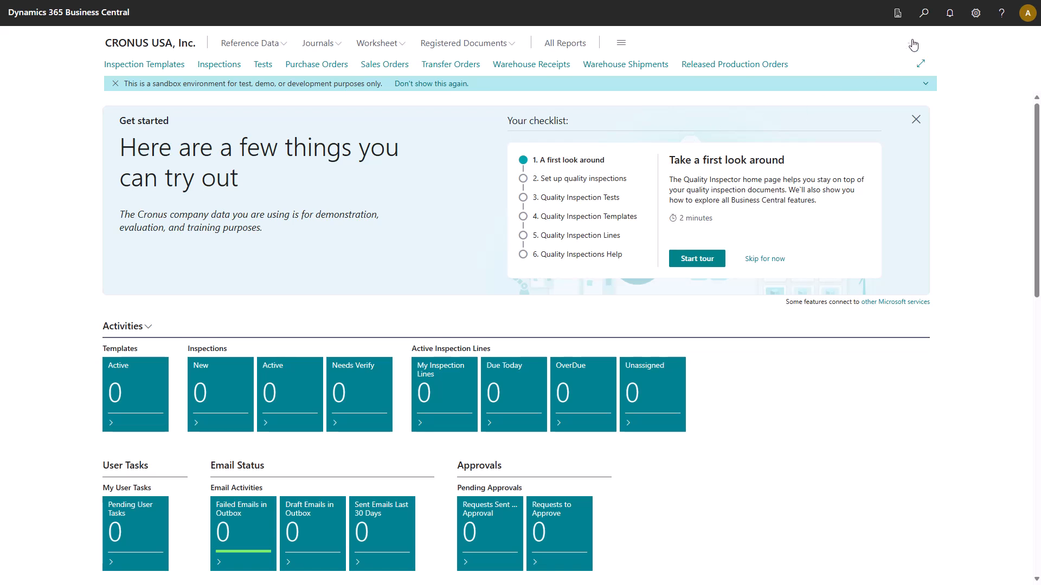
Search for quality inspections tests and open the Quality Inspection Tests list.
left_click(924, 13)
type("quality in")
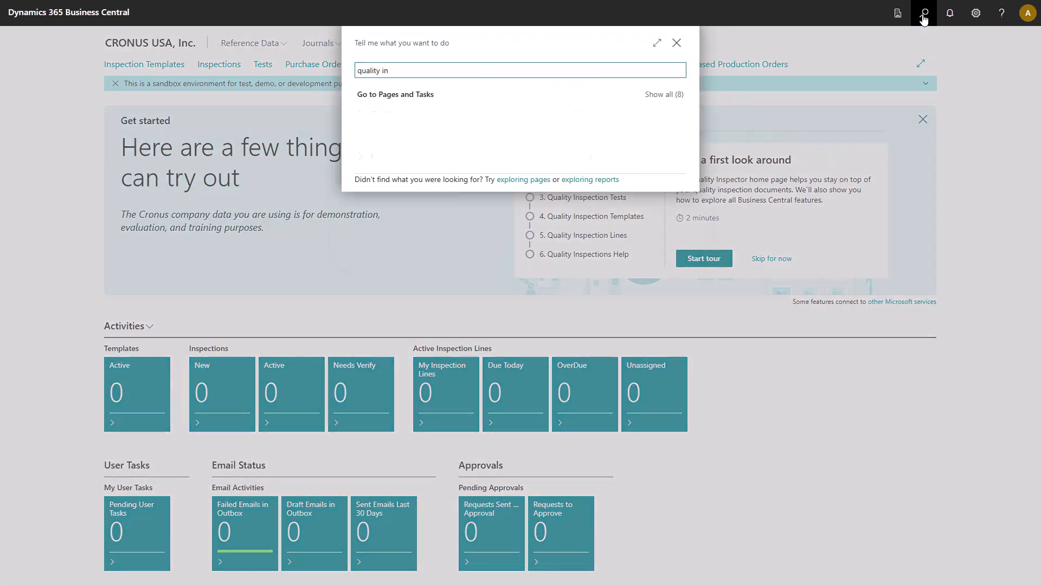
type("spections tests")
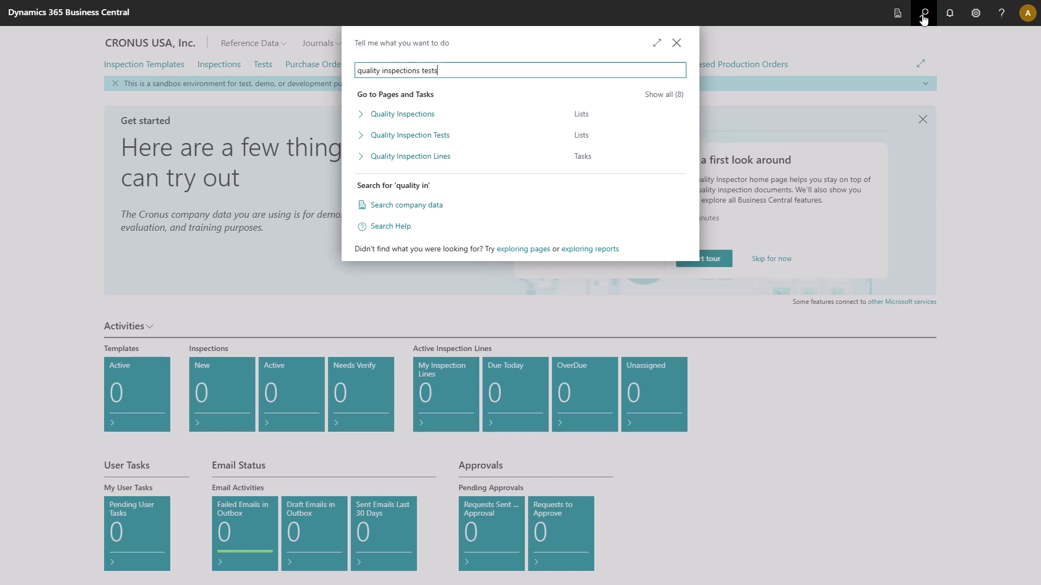
left_click(409, 114)
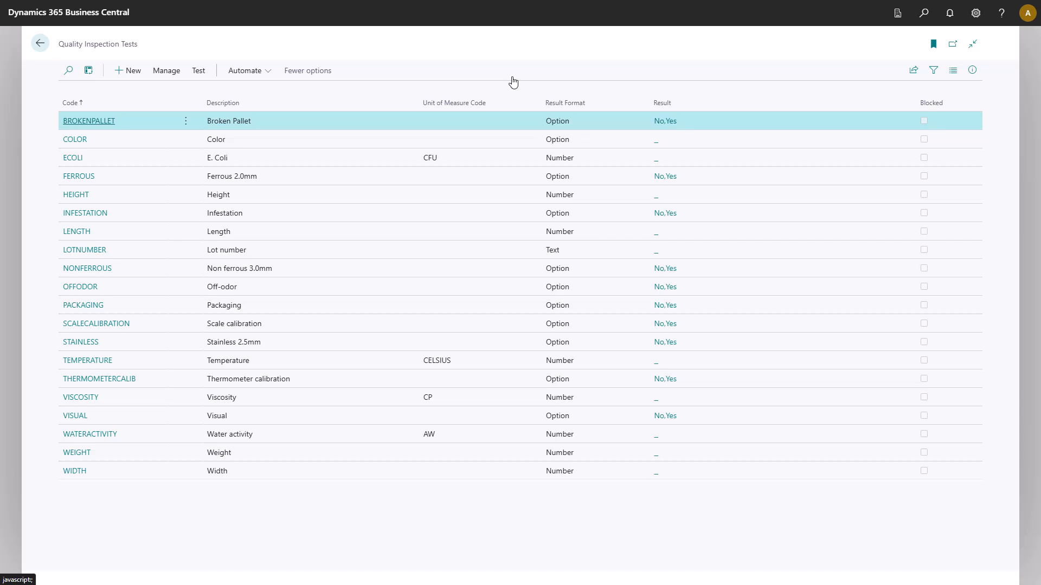
Create a quality inspection test with code DAMAGE, description Damage, and result format Option.
left_click(134, 74)
type("DAMAGE")
key("Tab")
type("Damag")
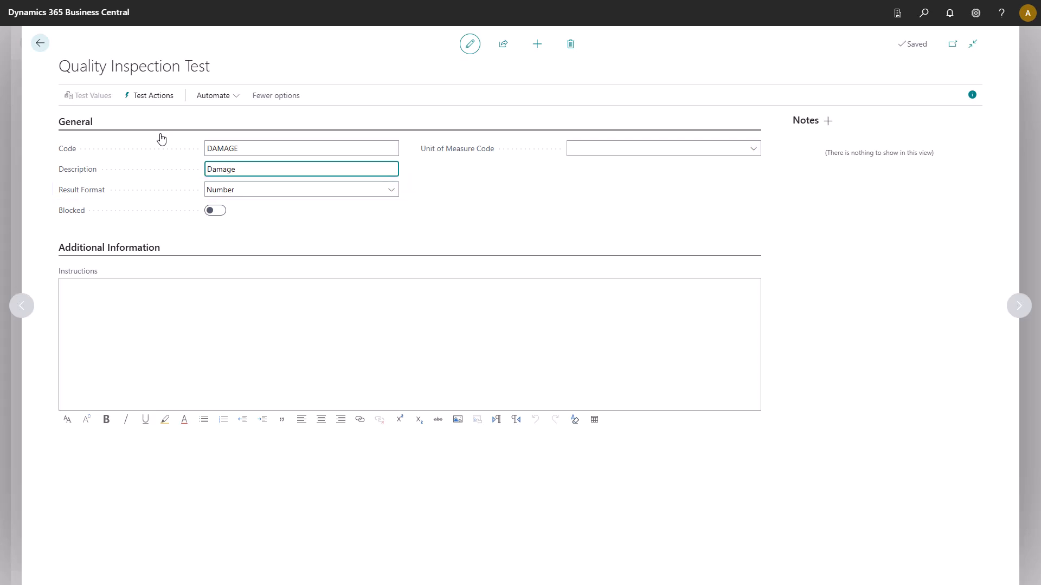
left_click(245, 198)
left_click(241, 224)
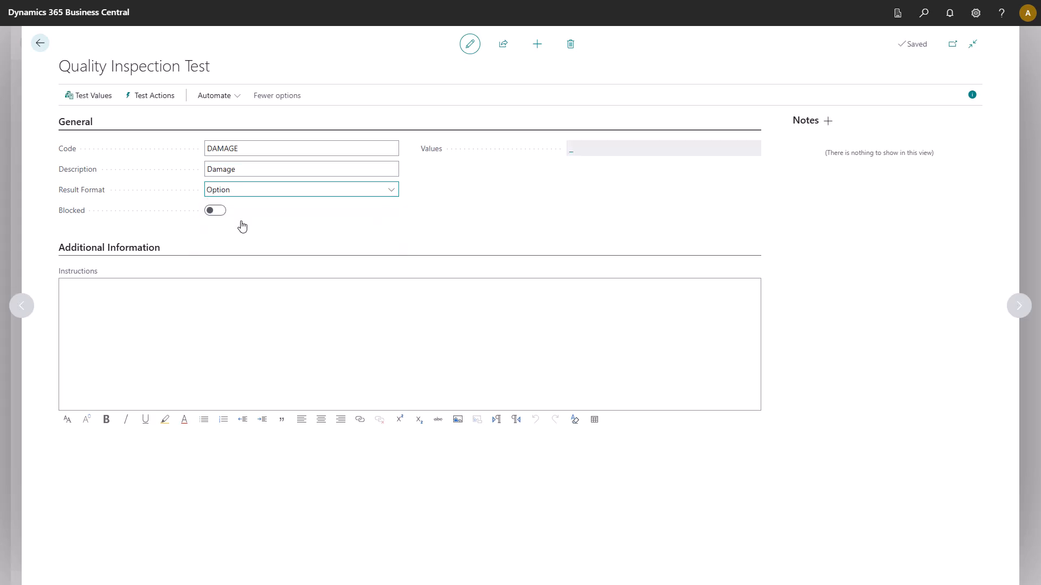
Add Yes and No as the test values for the DAMAGE test.
left_click(100, 99)
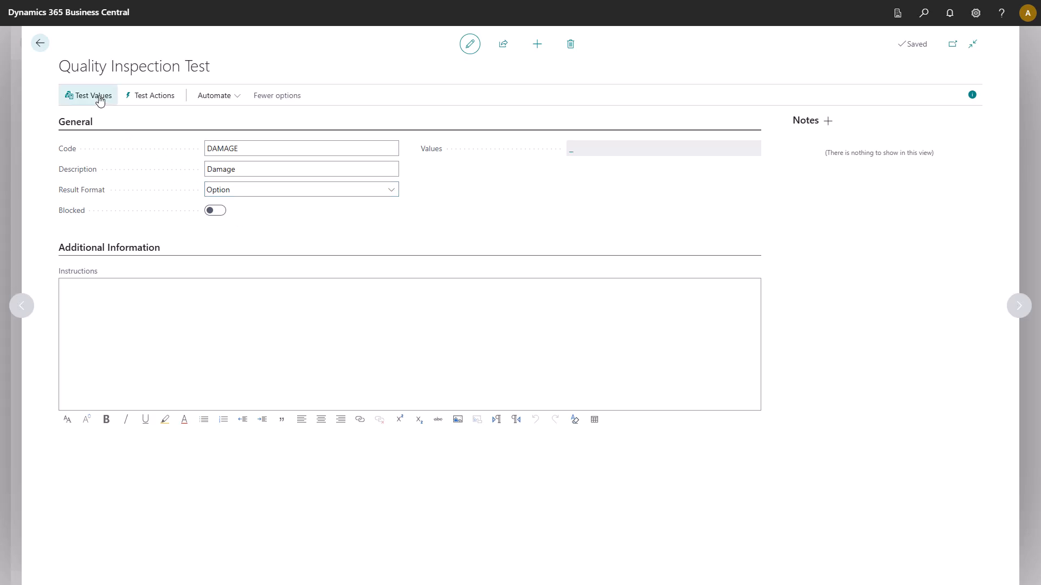
type("Yes")
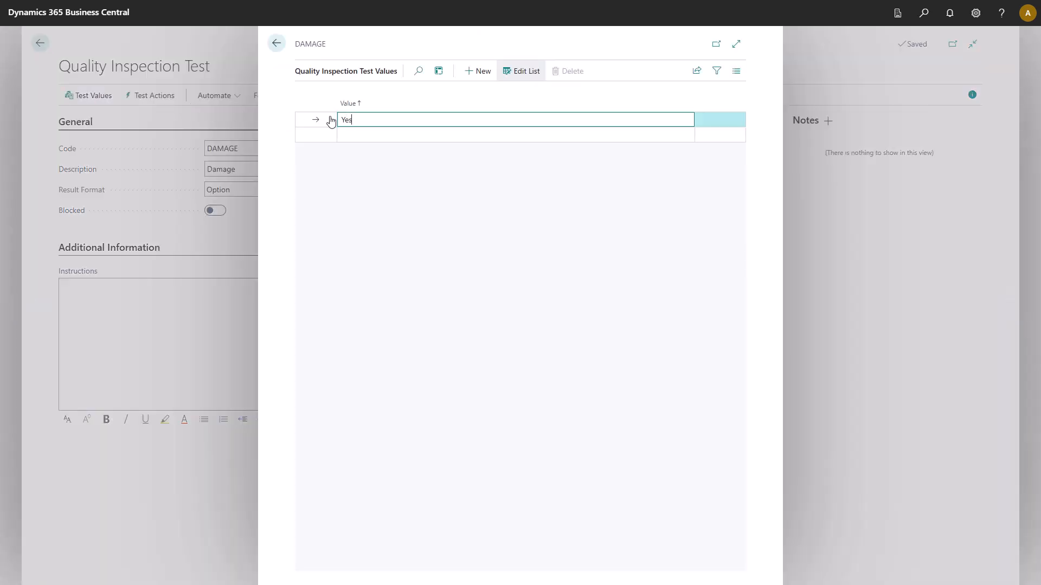
key("Return")
type("No")
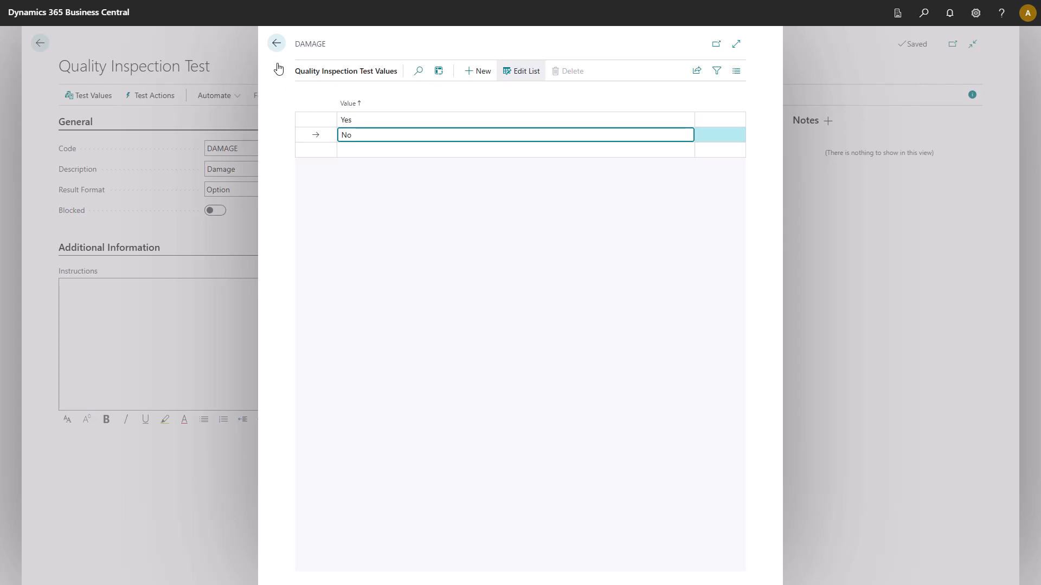
left_click(275, 44)
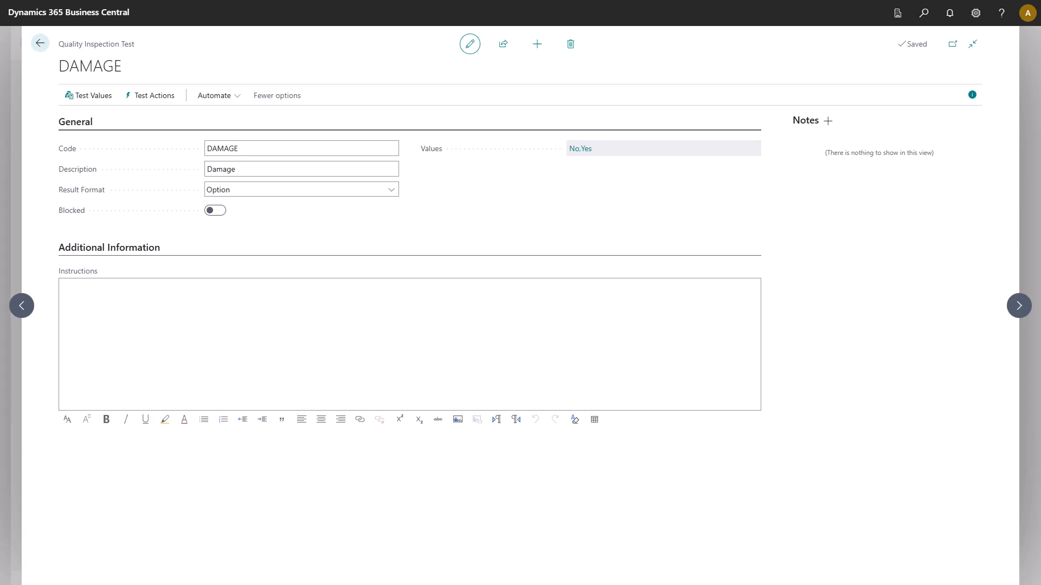
Paste the DAMAGE test's instructions on checking packaging or raw materials for damage, contamination, or spoilage, including pass criteria, and return to the list.
left_click(545, 292)
type("1. Check for any visible signs of damage, contamination, or spoilage in packaging or raw materials. Pass Criteria: No damage, mold, or off-colors are present.")
left_click(409, 294)
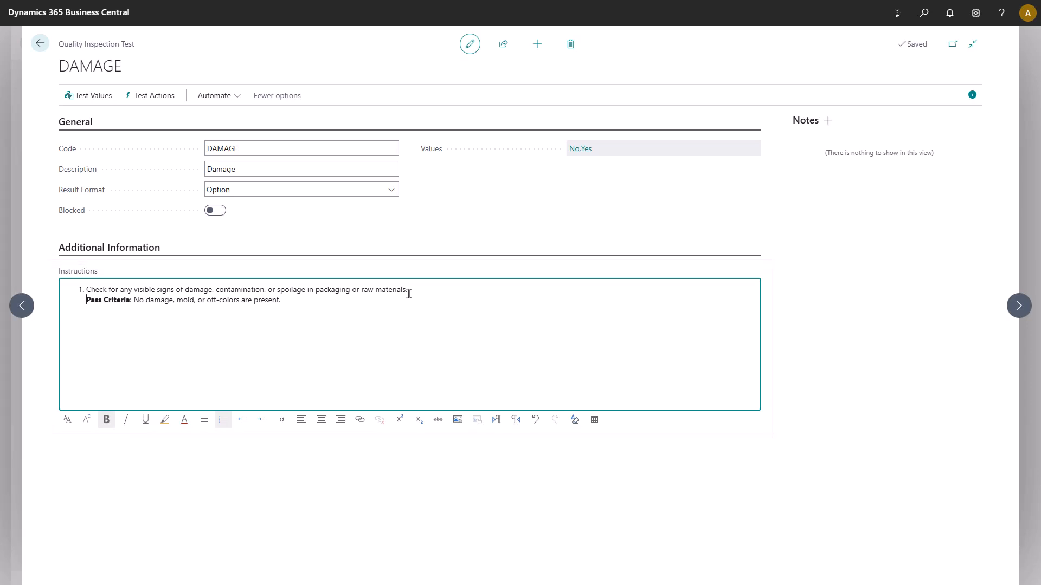
left_click(41, 45)
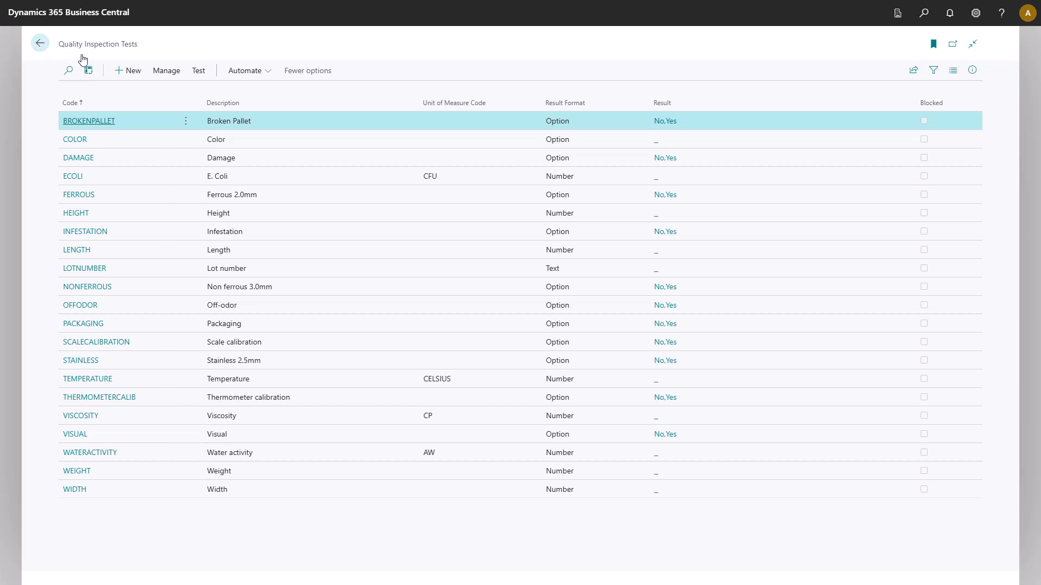
Create a quality inspection test with code LINENO, description Line Number, and result format Text, and return to the list.
left_click(130, 71)
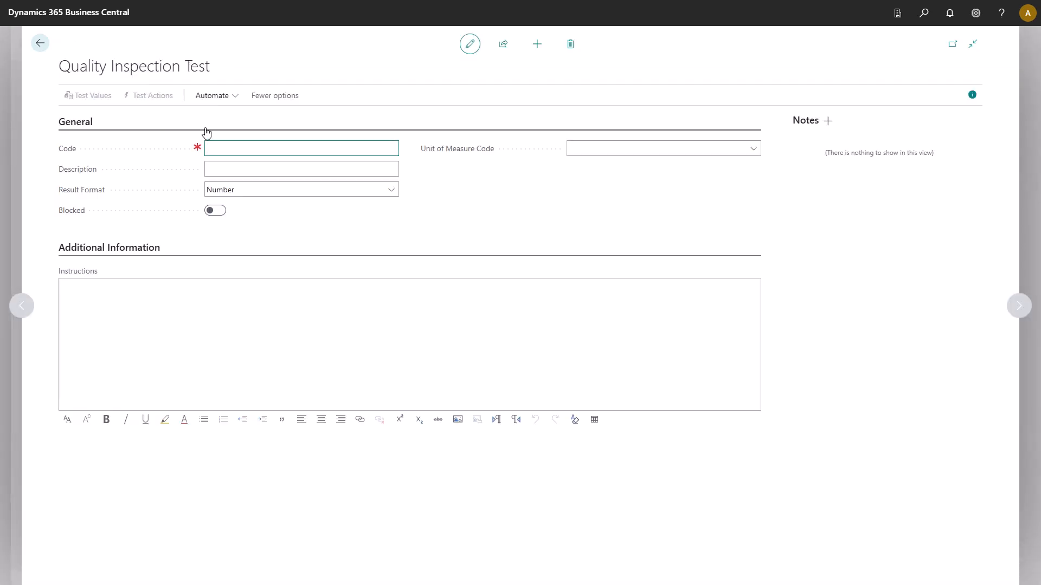
type("LINENO")
key("Tab")
type("Line Number")
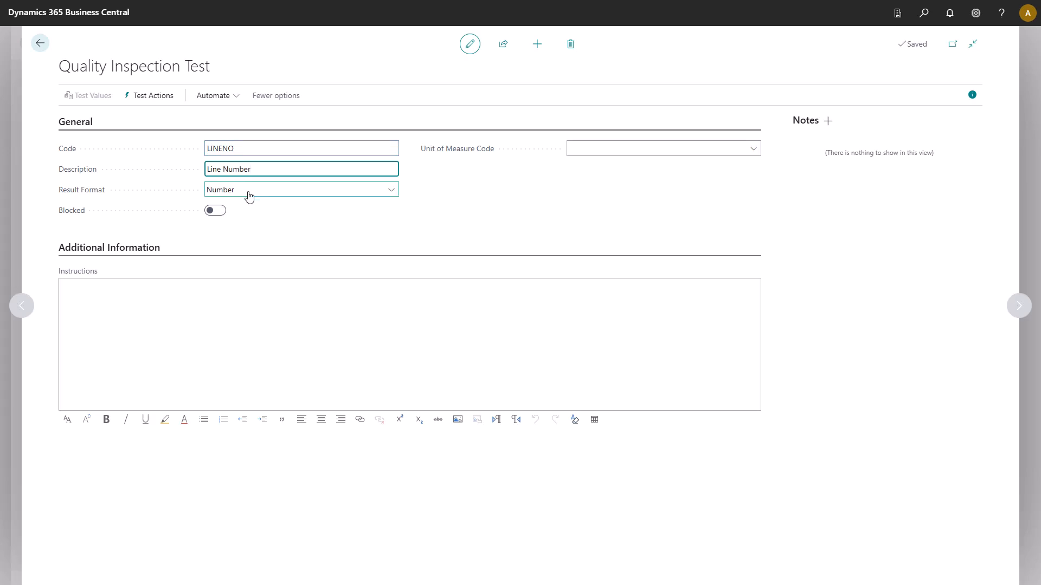
left_click(248, 195)
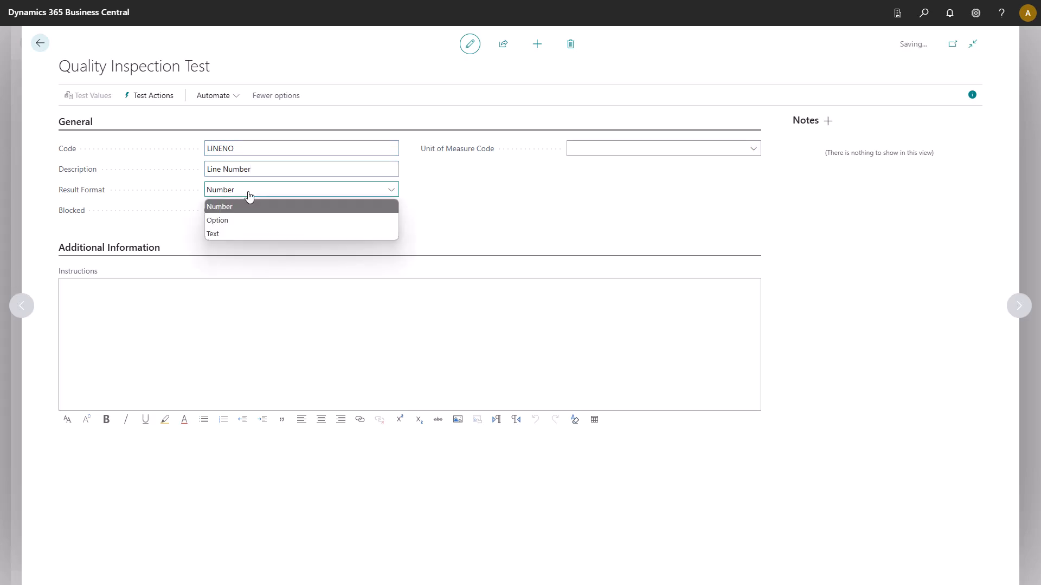
left_click(249, 234)
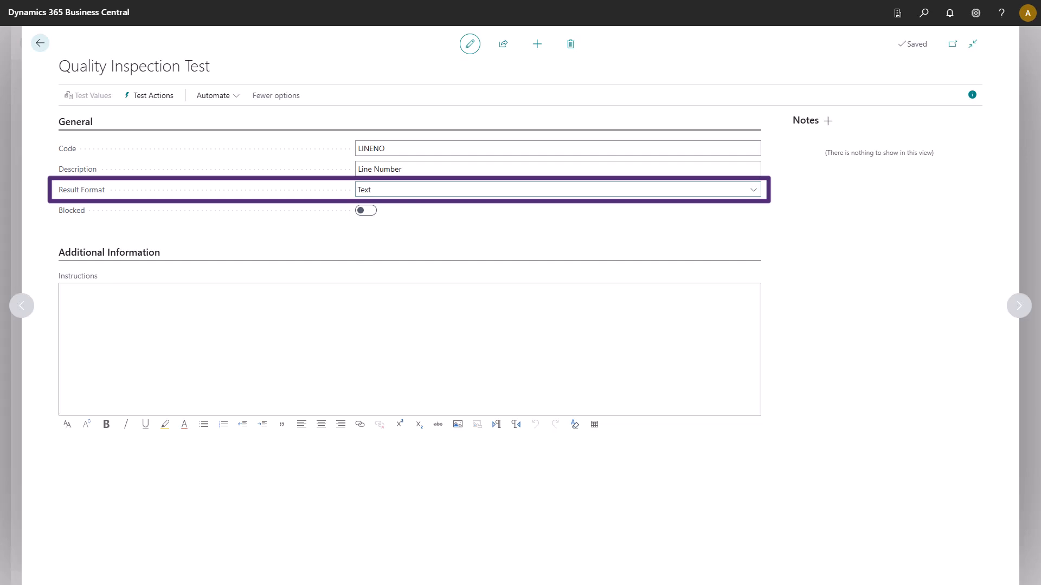
left_click(114, 295)
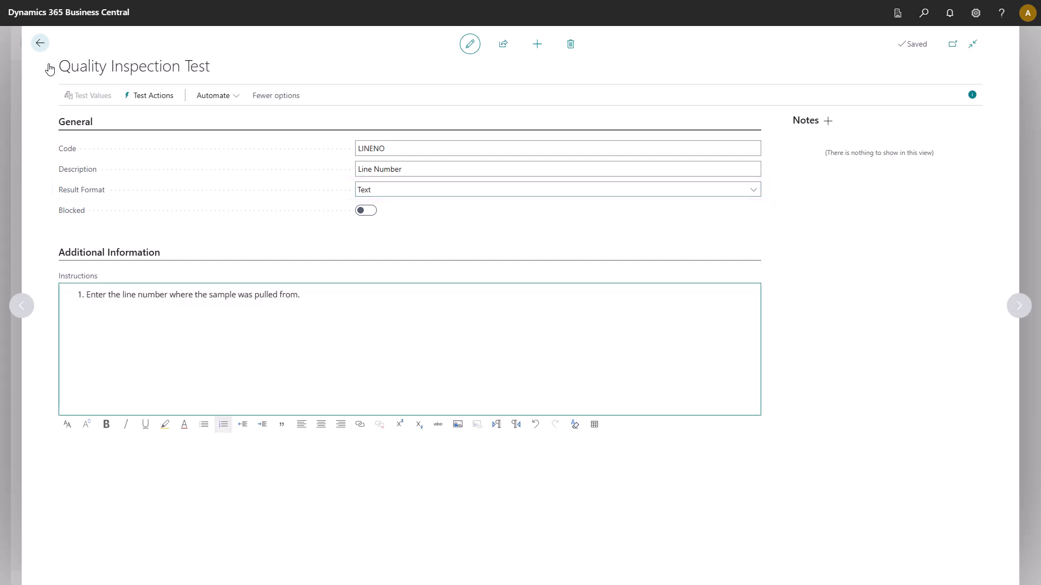
left_click(40, 46)
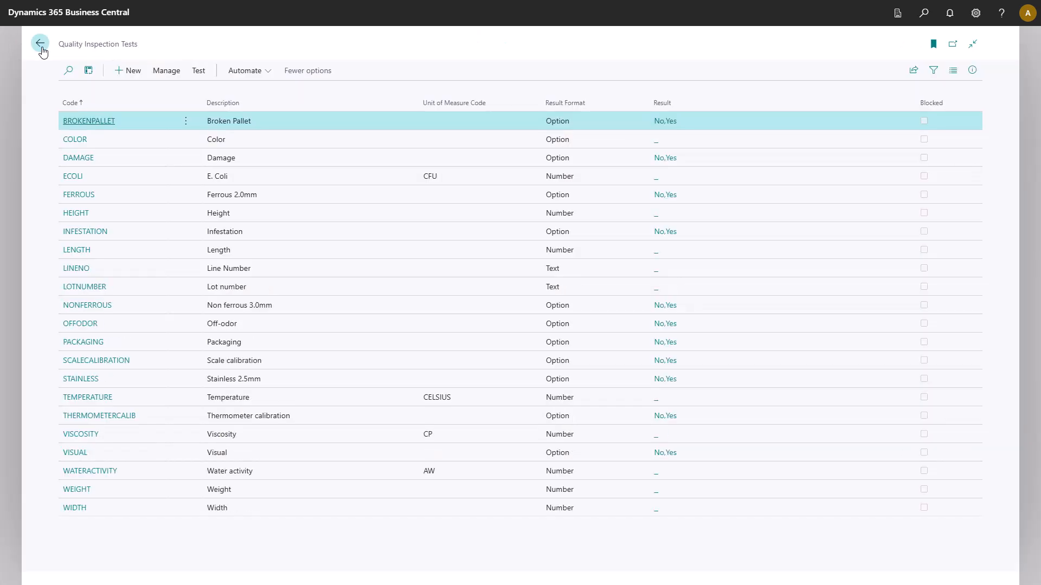
For the ECOLI test's actions, create a failure action with code ERRORSTOP and description "Major issue that requires work stoppage".
left_click(74, 177)
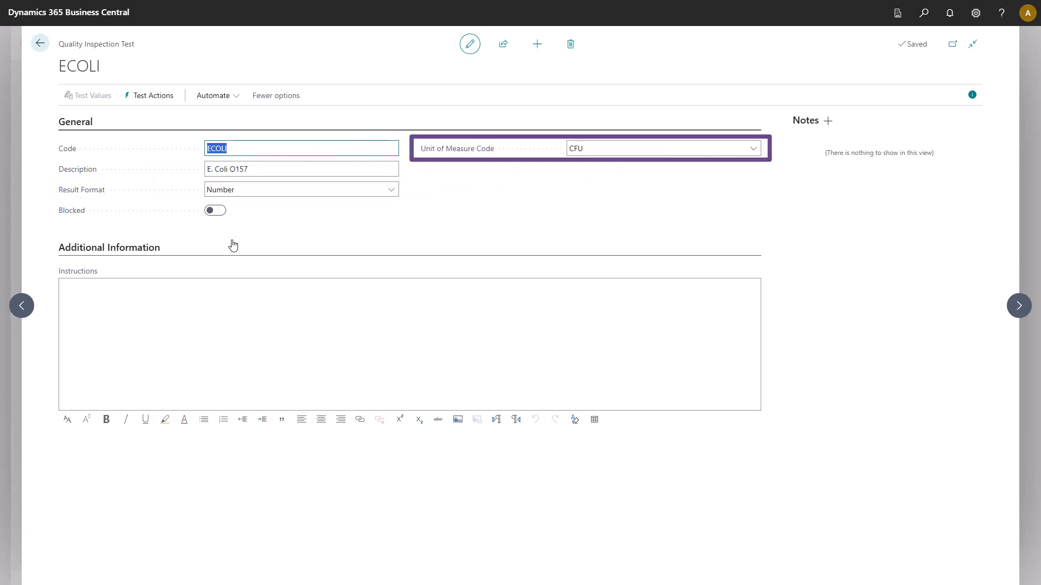
left_click(138, 99)
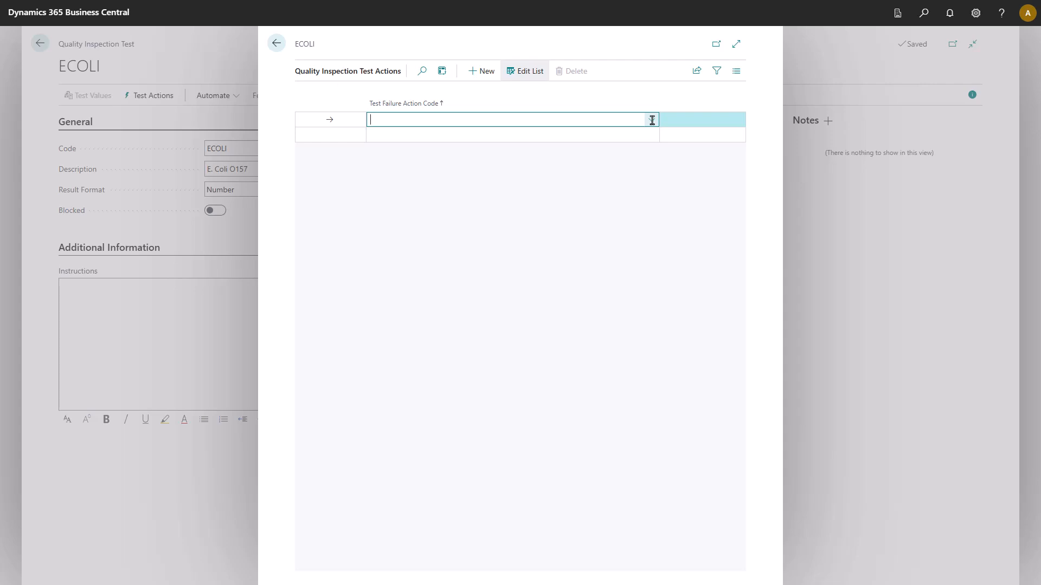
left_click(652, 120)
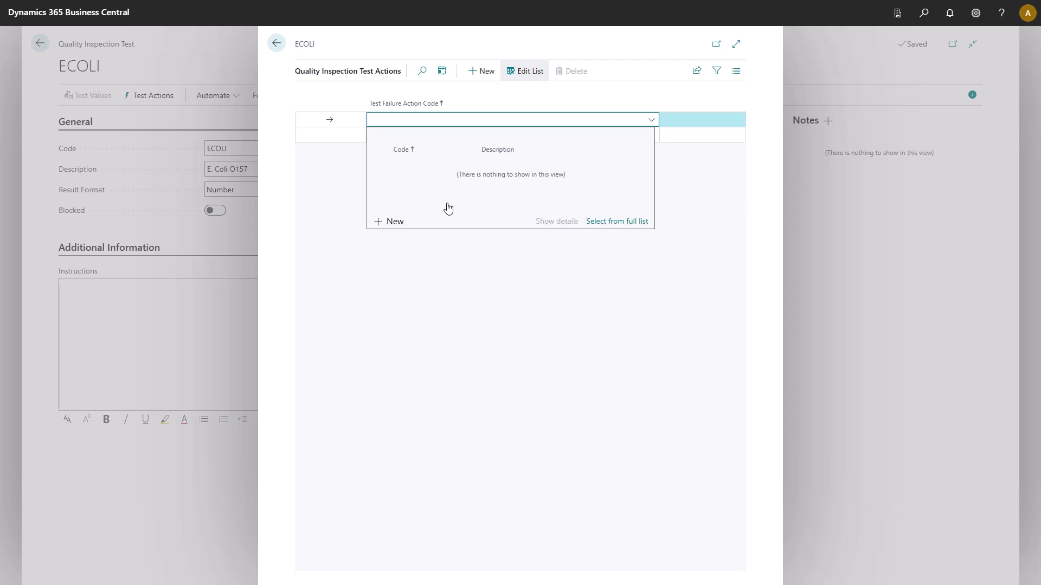
left_click(394, 223)
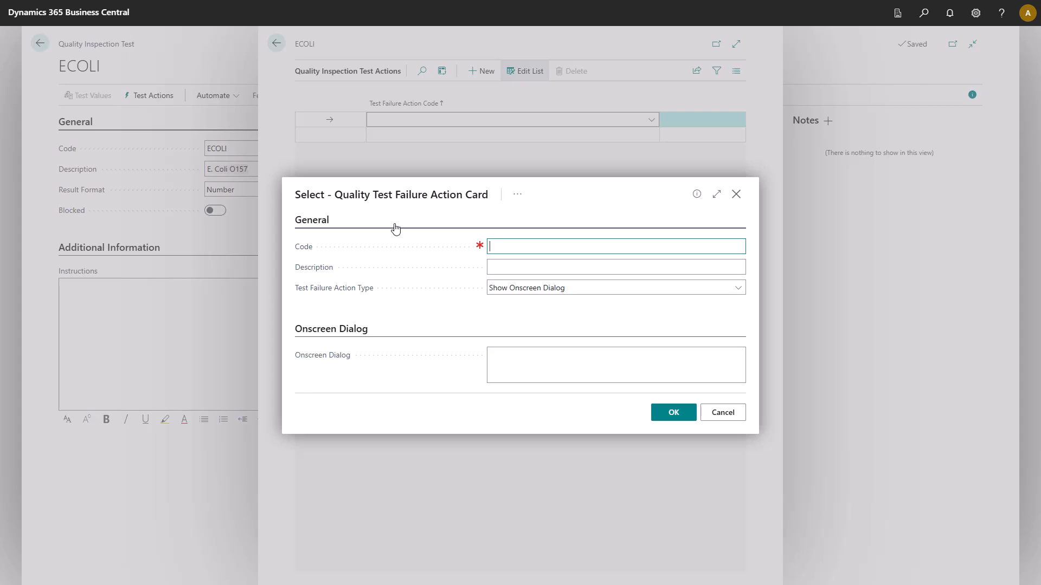
type("ERRORSTOP")
left_click(483, 267)
type("Major issue that requires work stoppage")
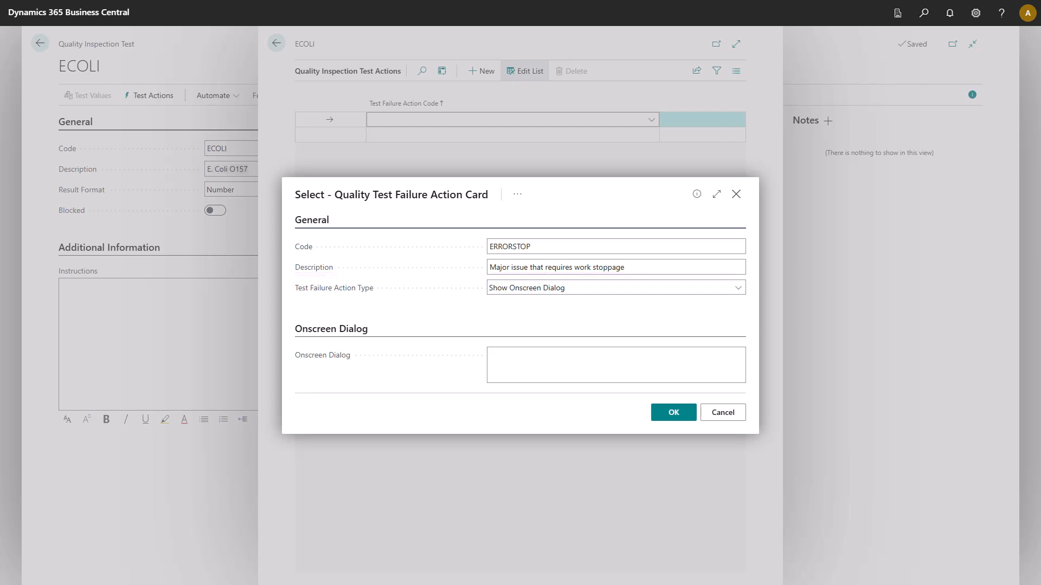
Set ERRORSTOP's onscreen dialog to "STOP! Do not continue production on the line." and "Put the items in the QUARANTINE bin and contact the Quality Manager immediately.".
left_click(503, 369)
type("STOP! Do not continue production on the line.")
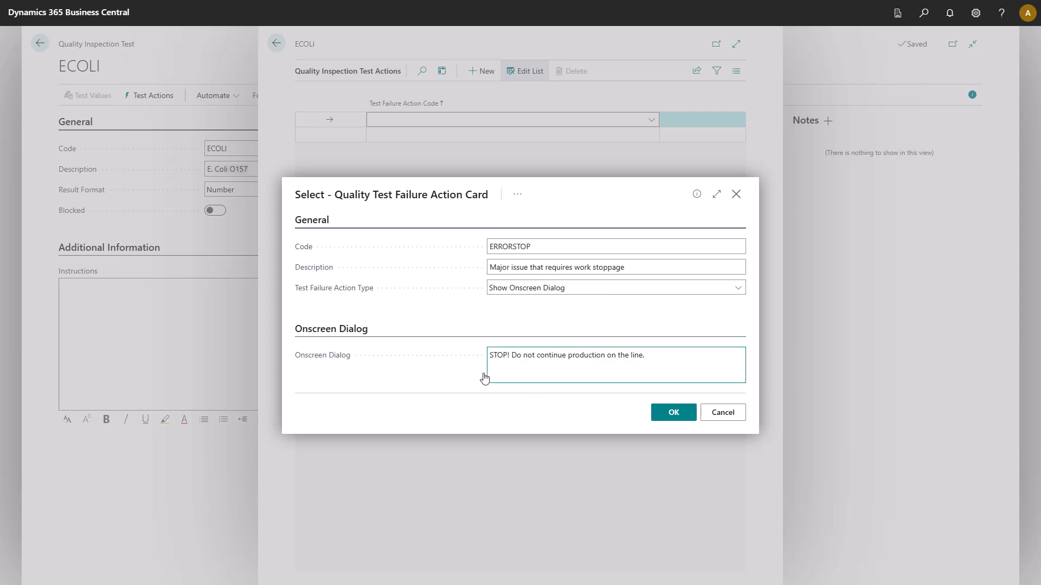
key("Return")
key("Return")
type("Put the items in the QUARANTINE bin and contact the Quality Manager immediately.")
left_click(673, 417)
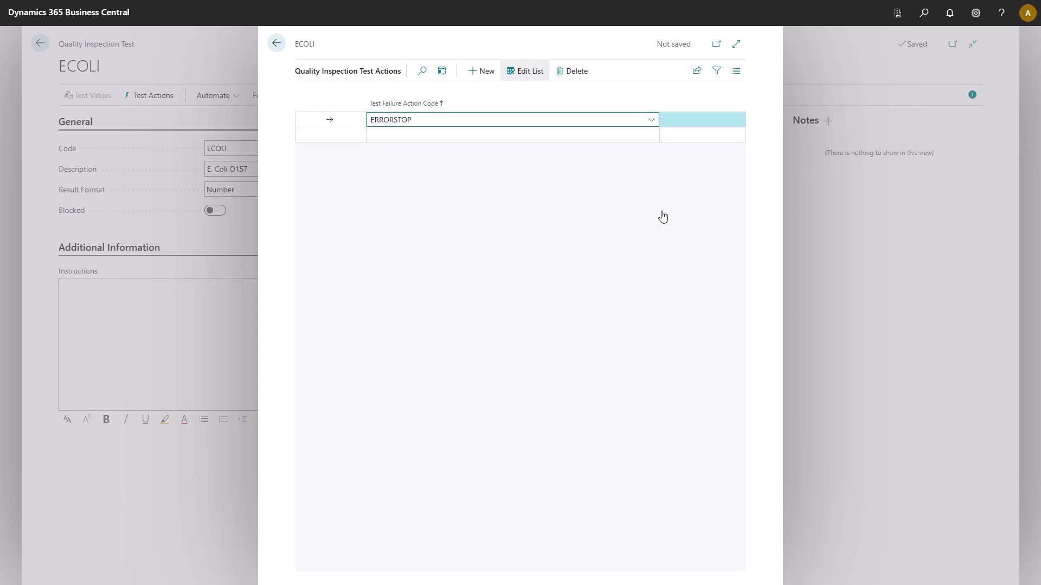
Create a second failure action for ECOLI with code TASK_MAJOR, description Major test failure, and action type Create User Task.
left_click(650, 135)
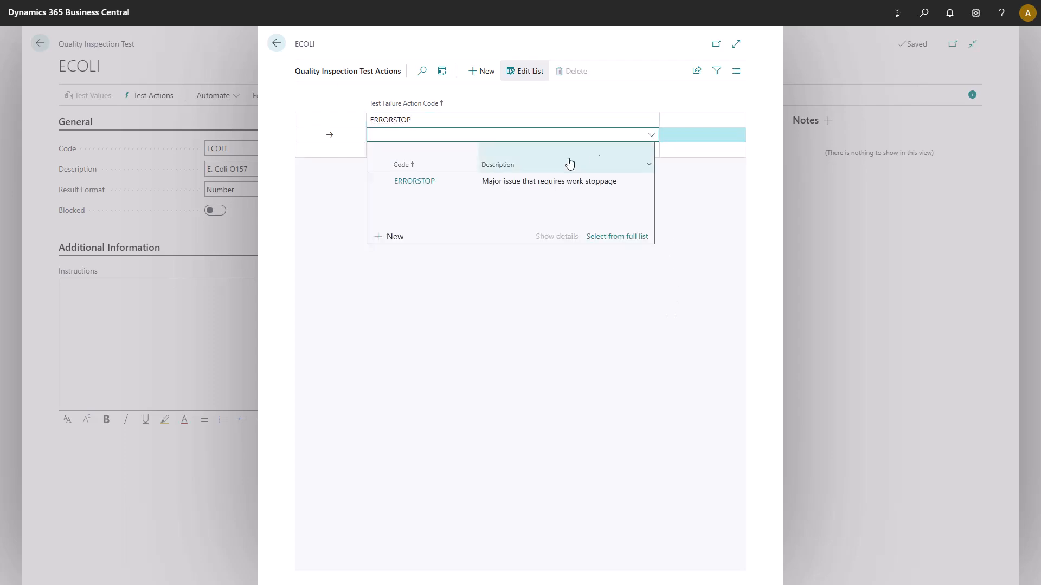
left_click(394, 242)
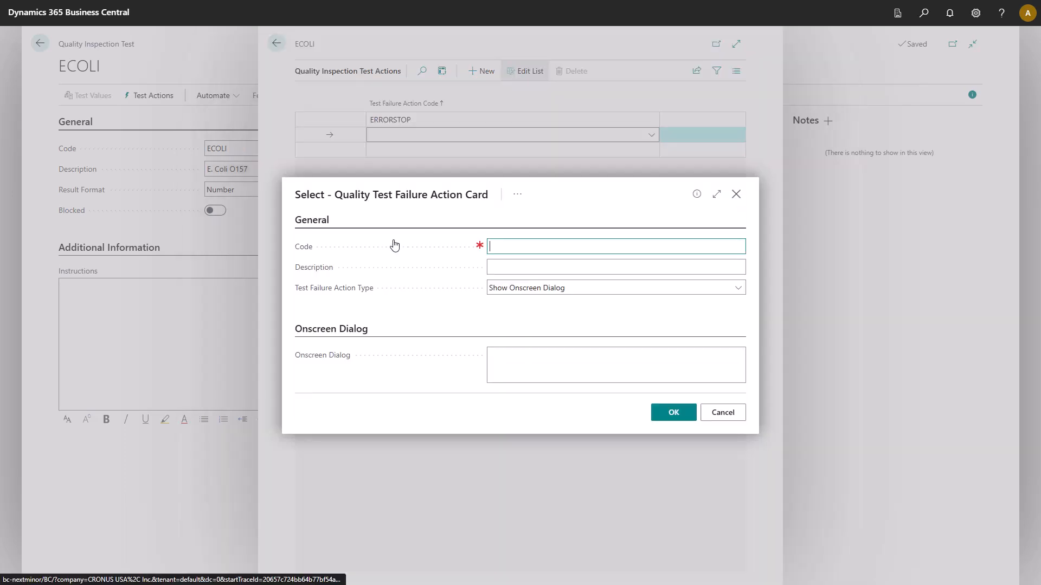
type("TASK_MAJOR")
key("Tab")
type("M")
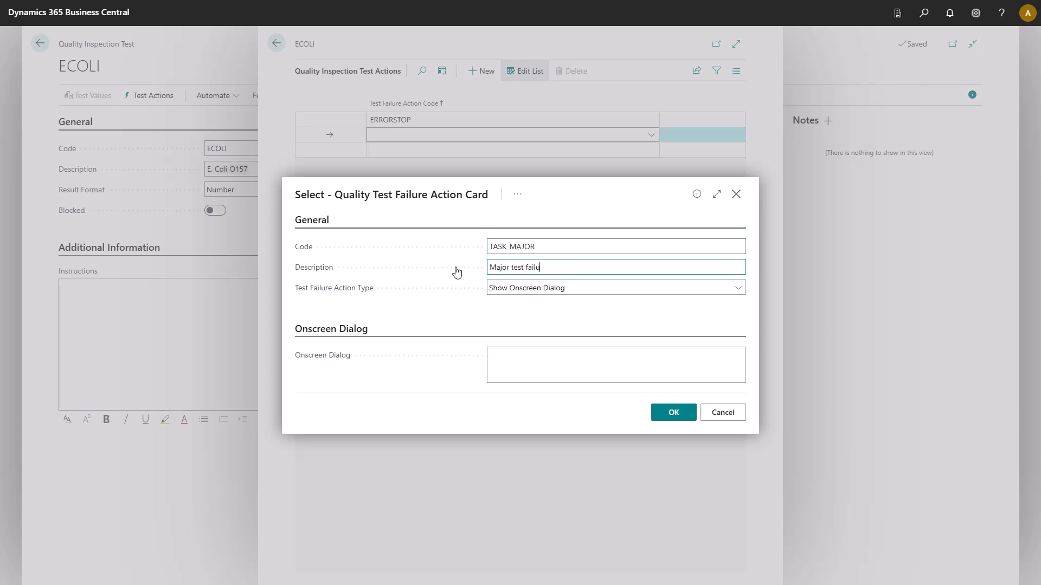
left_click(491, 292)
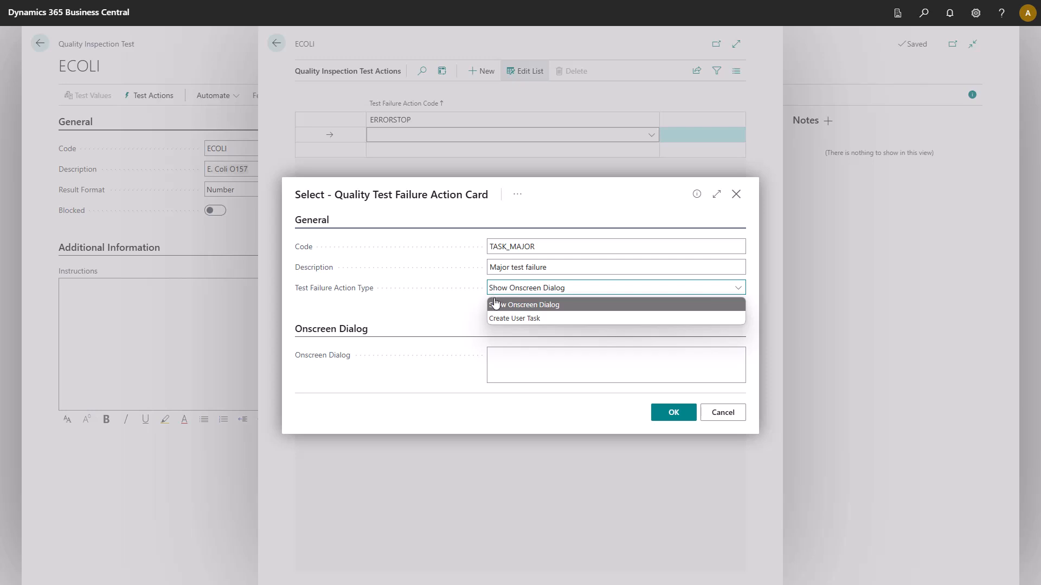
left_click(496, 319)
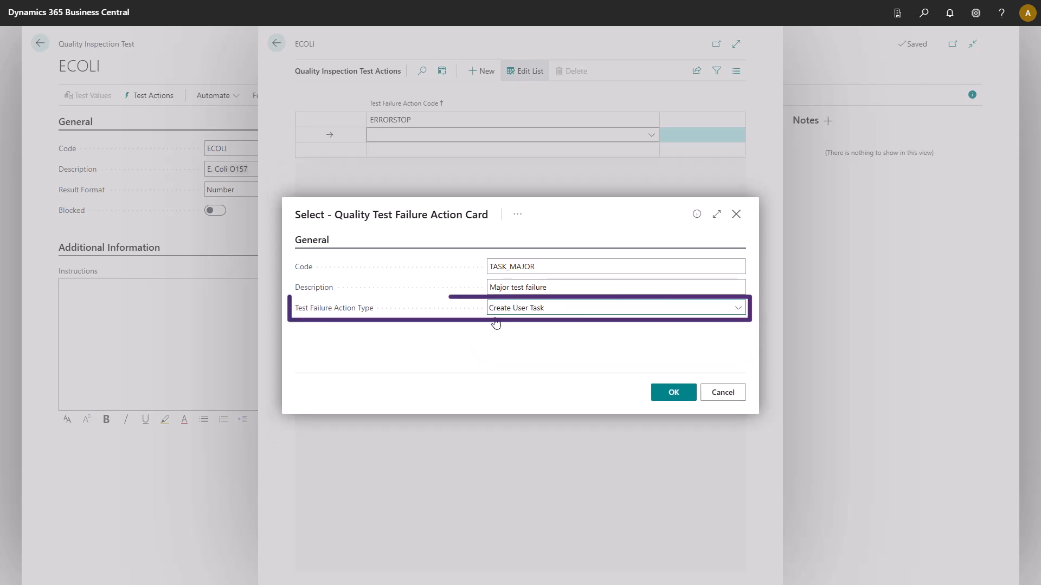
Assign the specific user ADMIN as TASK_MAJOR's user task recipient and add the action to the ECOLI test.
left_click(518, 215)
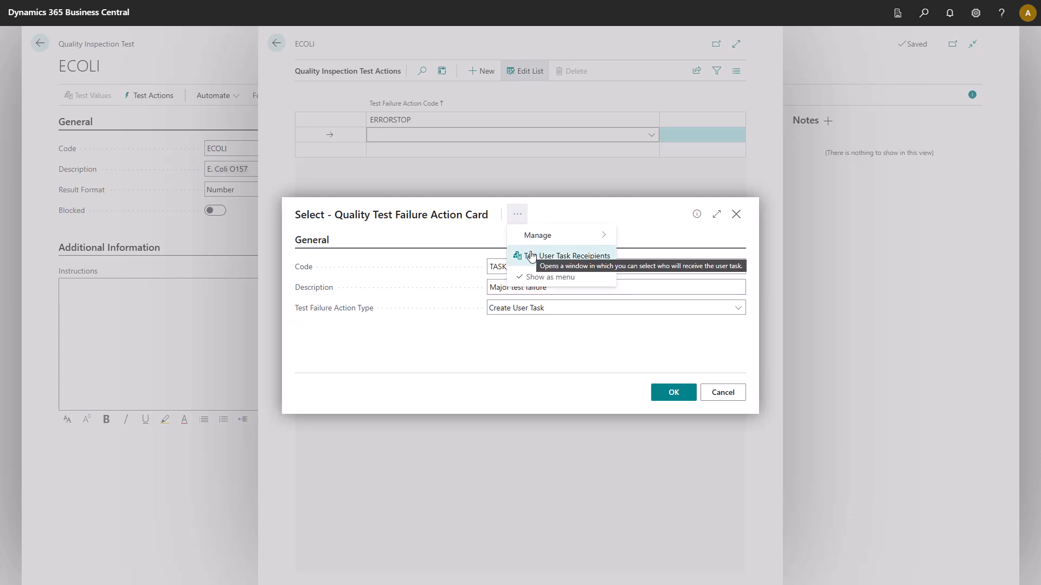
left_click(531, 257)
left_click(402, 124)
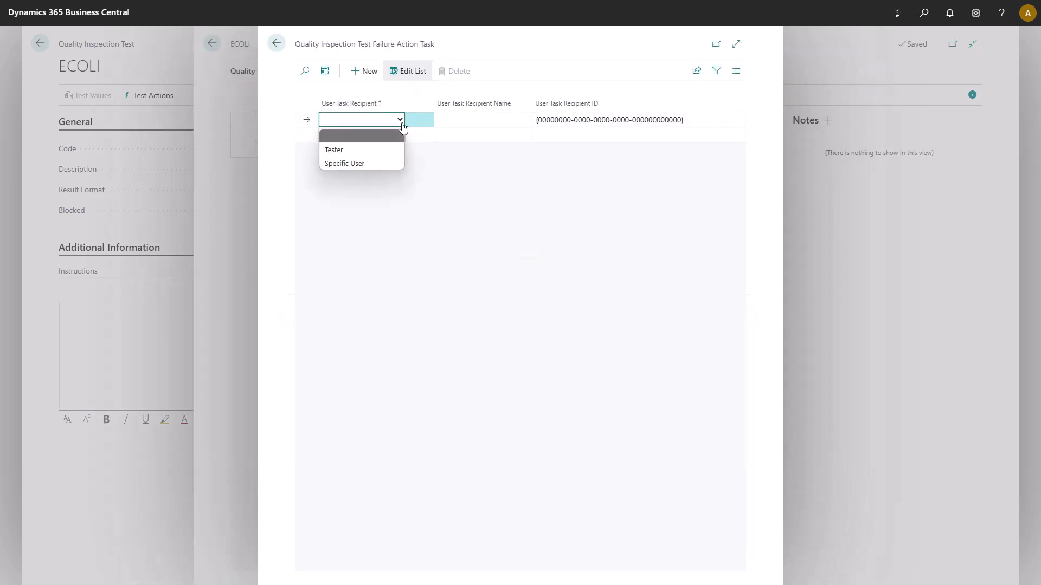
left_click(387, 170)
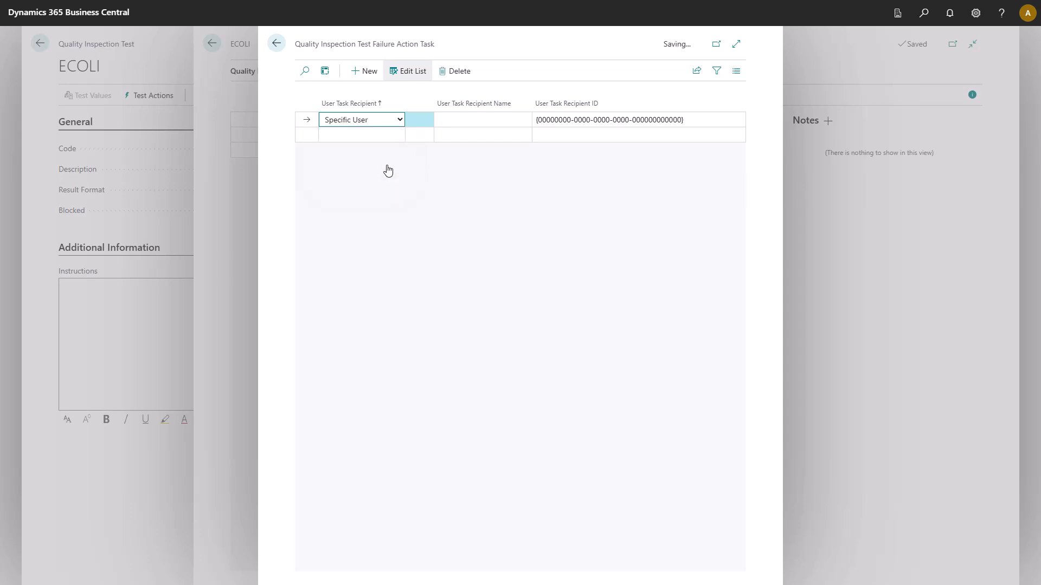
left_click(499, 118)
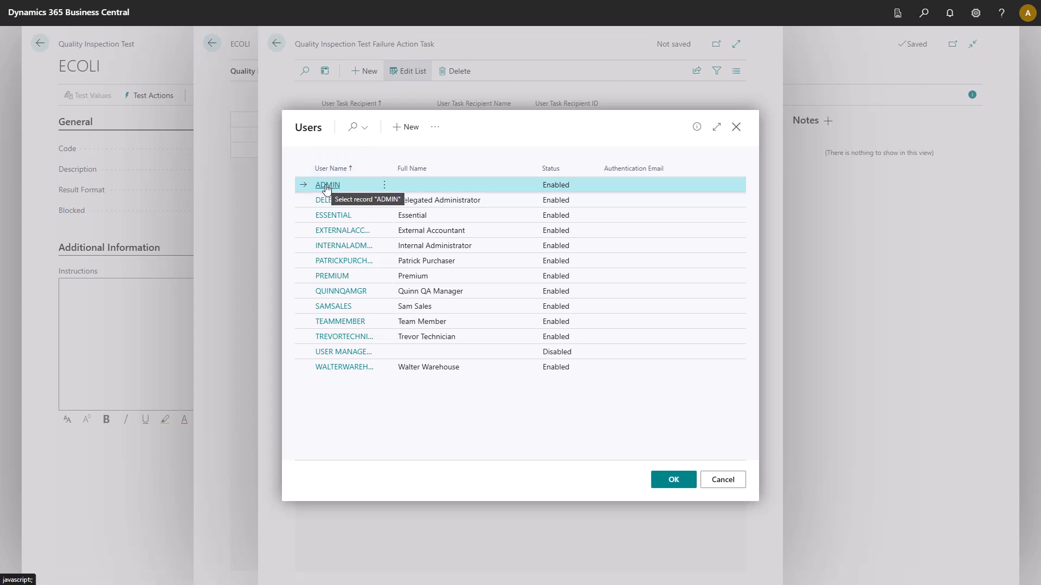
left_click(327, 185)
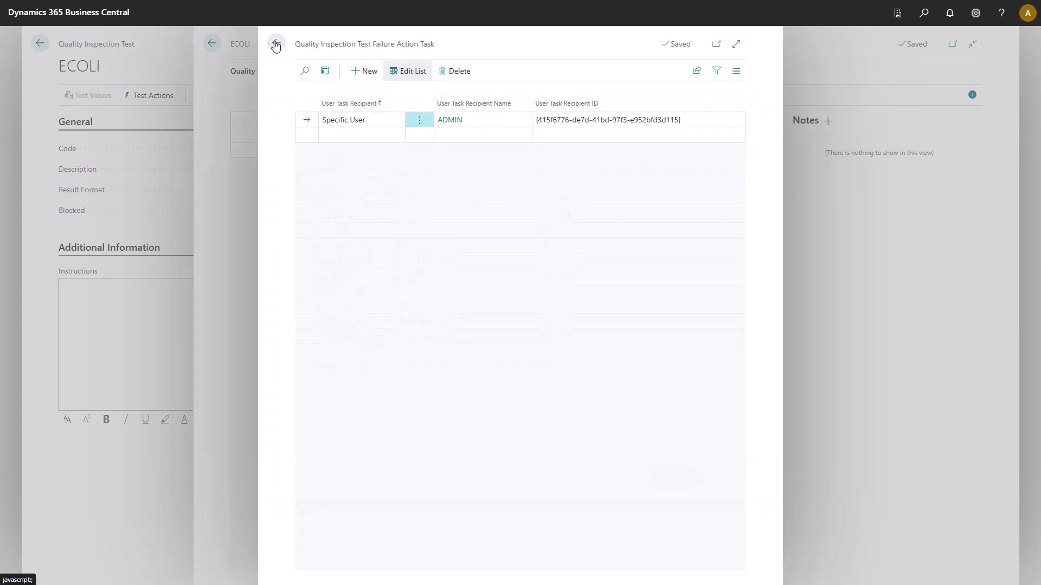
left_click(276, 43)
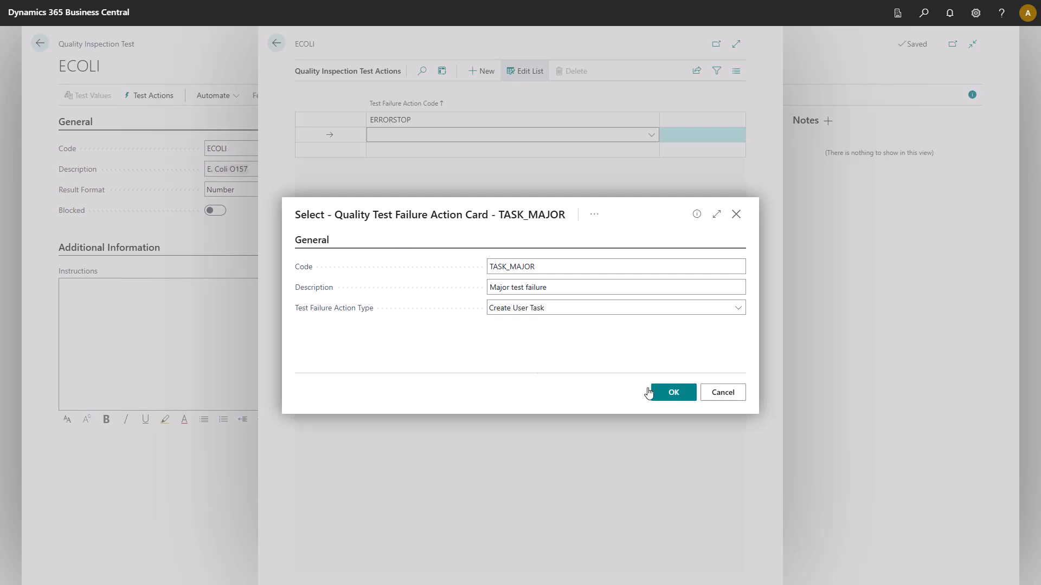
left_click(672, 398)
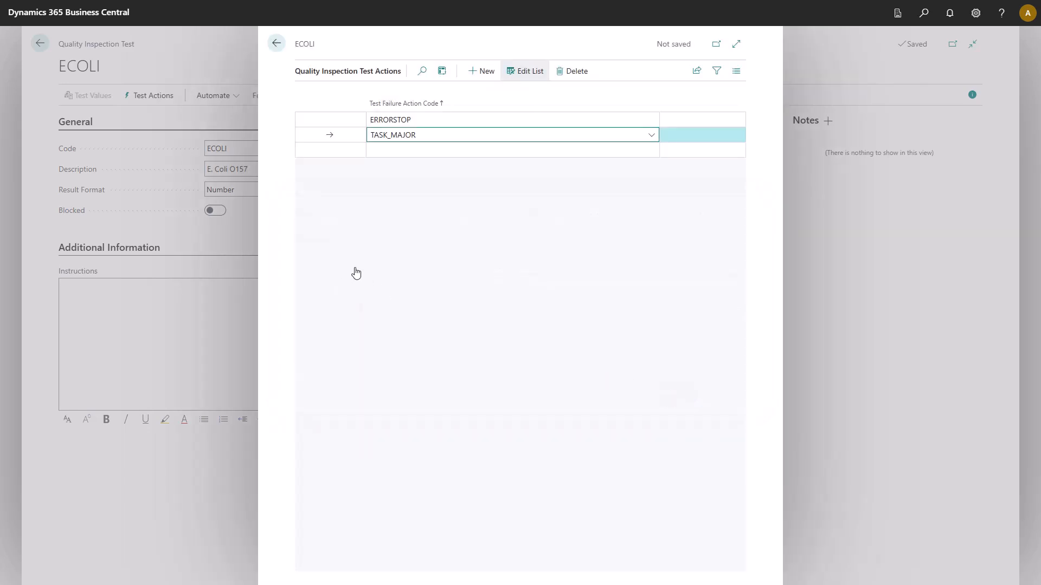
Leave the ECOLI test and the tests list, and open the Quality Inspection Templates page by searching for it.
left_click(277, 43)
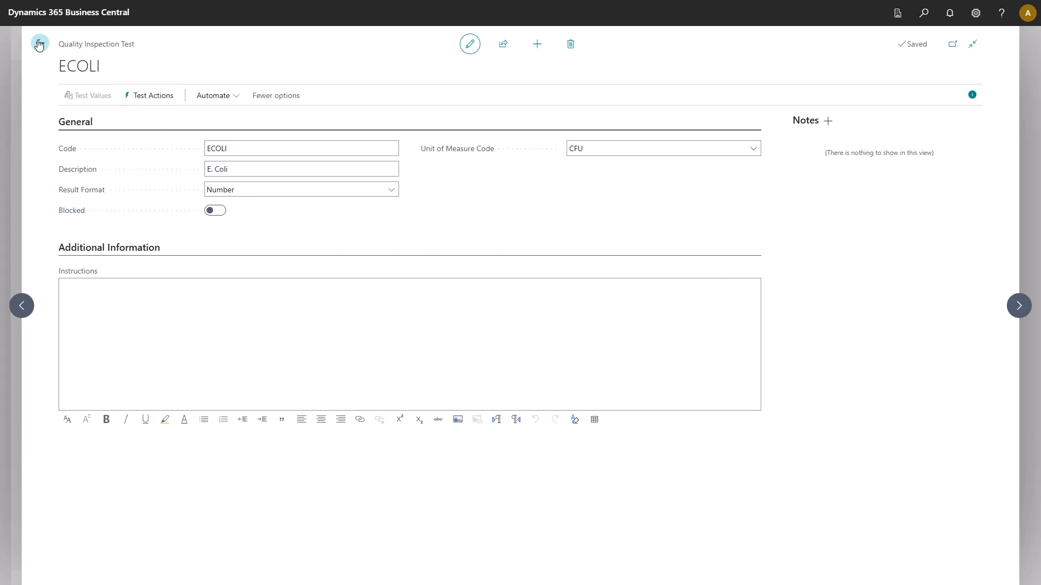
left_click(39, 45)
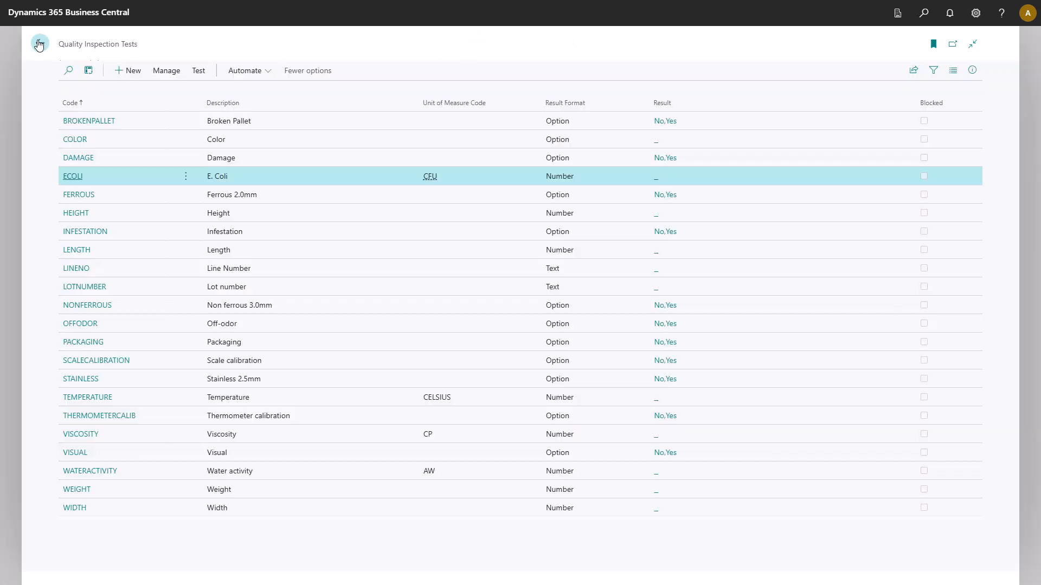
left_click(38, 43)
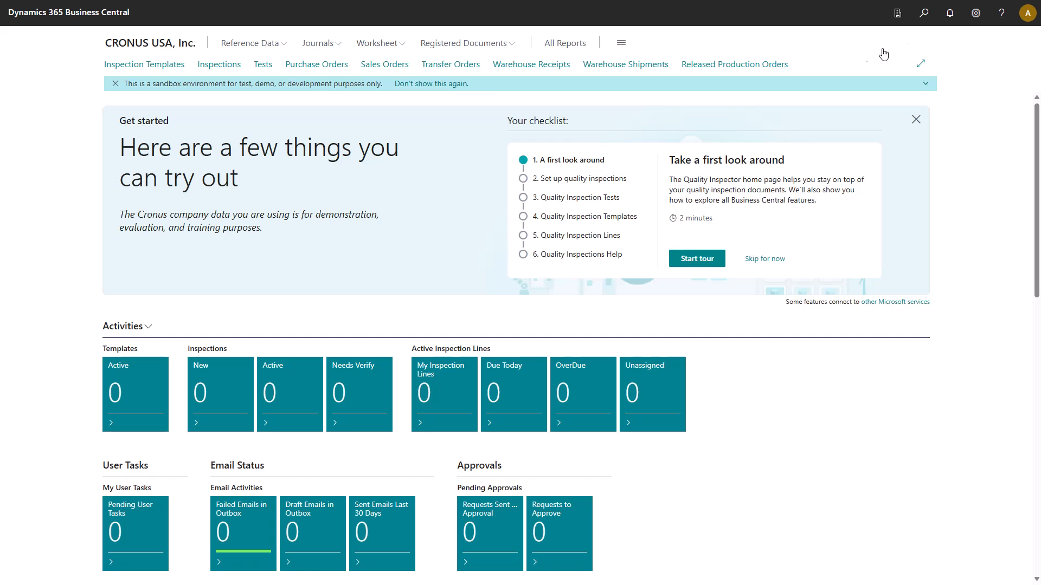
left_click(924, 13)
type("quality inspection templates")
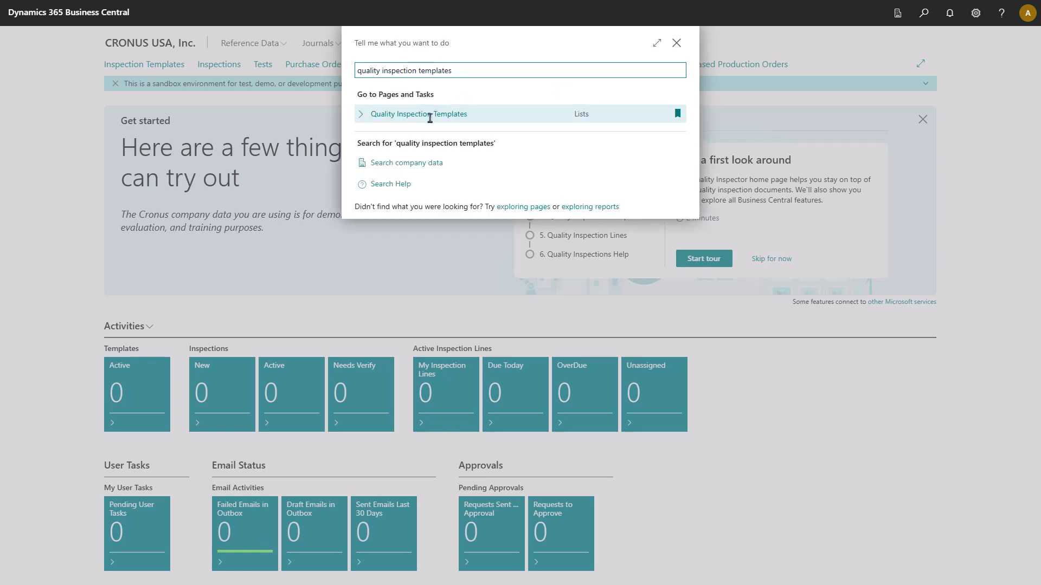
left_click(431, 117)
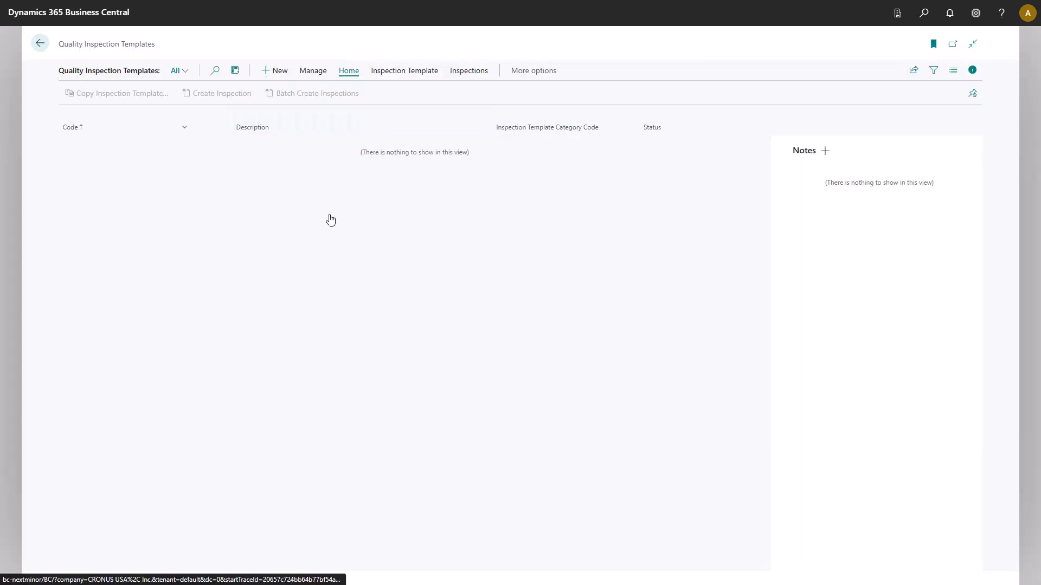
Create a quality inspection template with code MANU_CHILLED and description Manufactured refrigerated items.
left_click(280, 76)
type("MANU_CHILLED")
key("Tab")
type("Manufactured refrigerated")
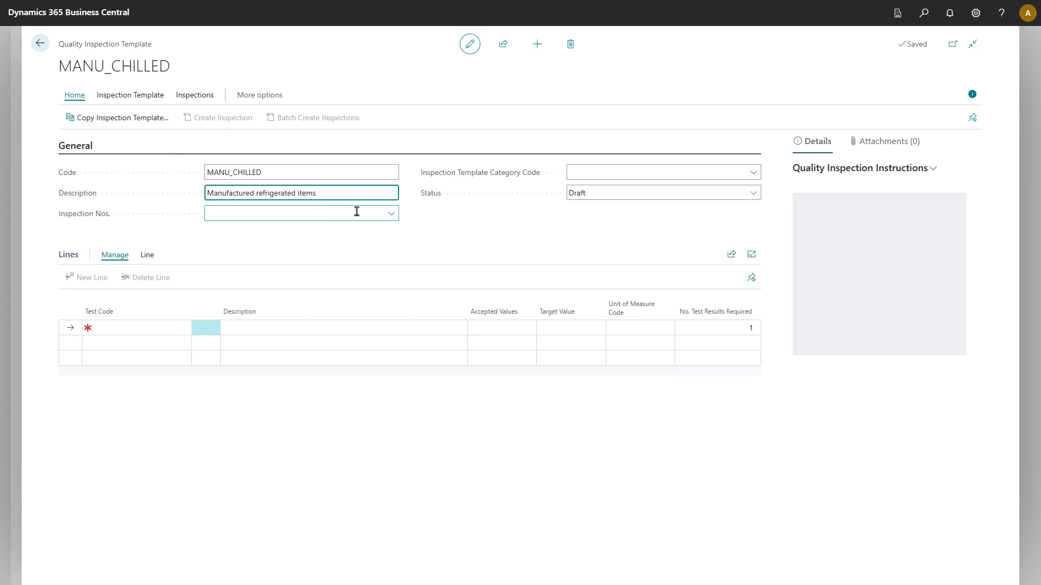
Set the MANU_CHILLED template's inspection number series to Q-MANU and its template category code to ITEMPROD.
left_click(389, 216)
type("q")
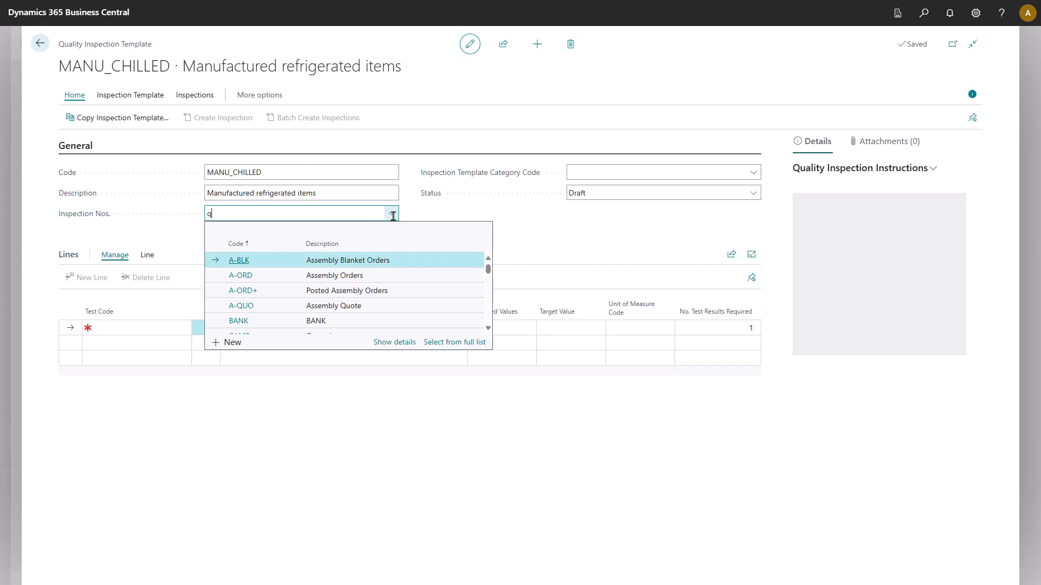
left_click(269, 307)
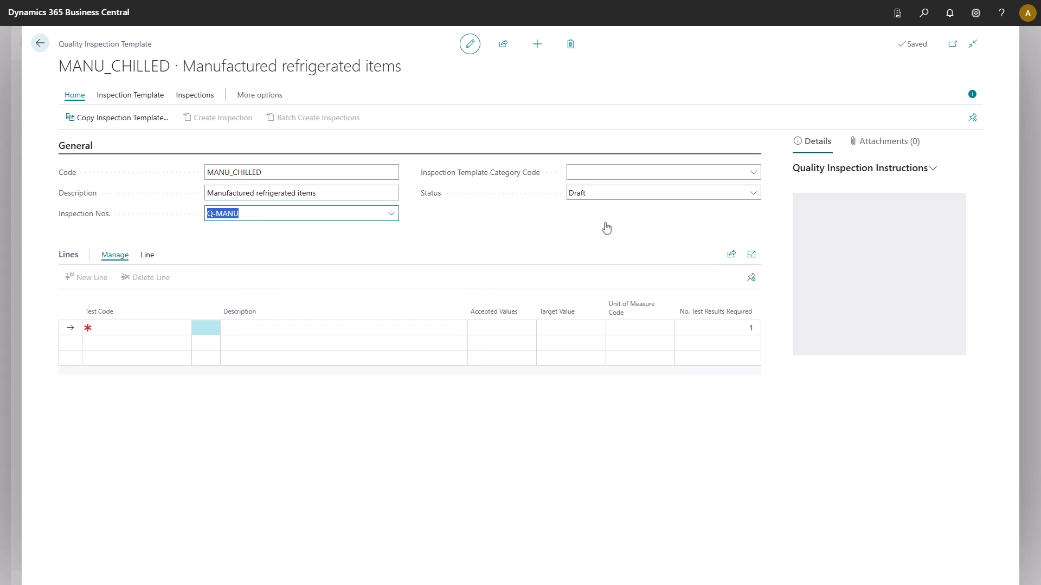
left_click(754, 172)
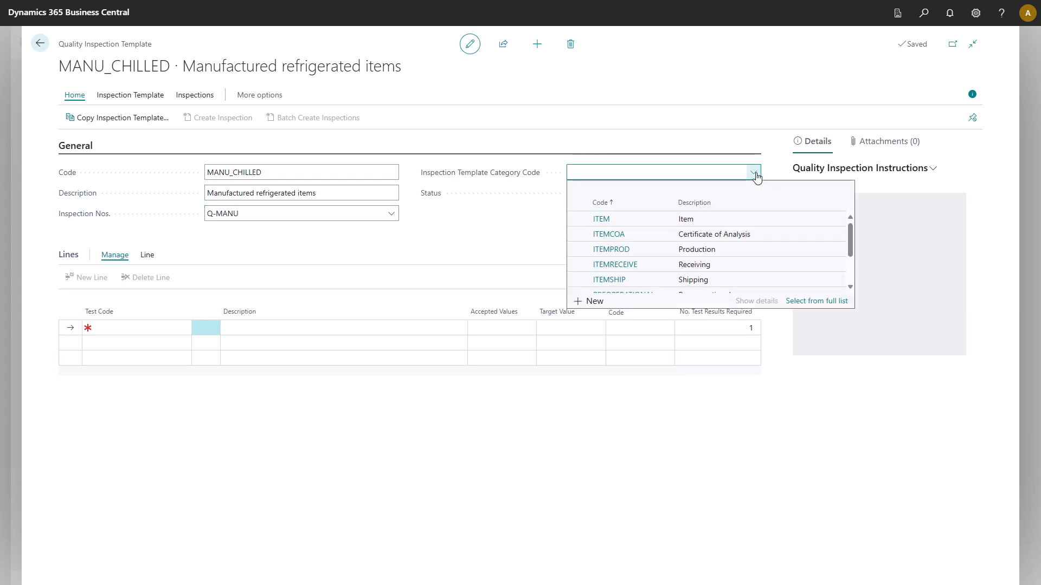
left_click(727, 250)
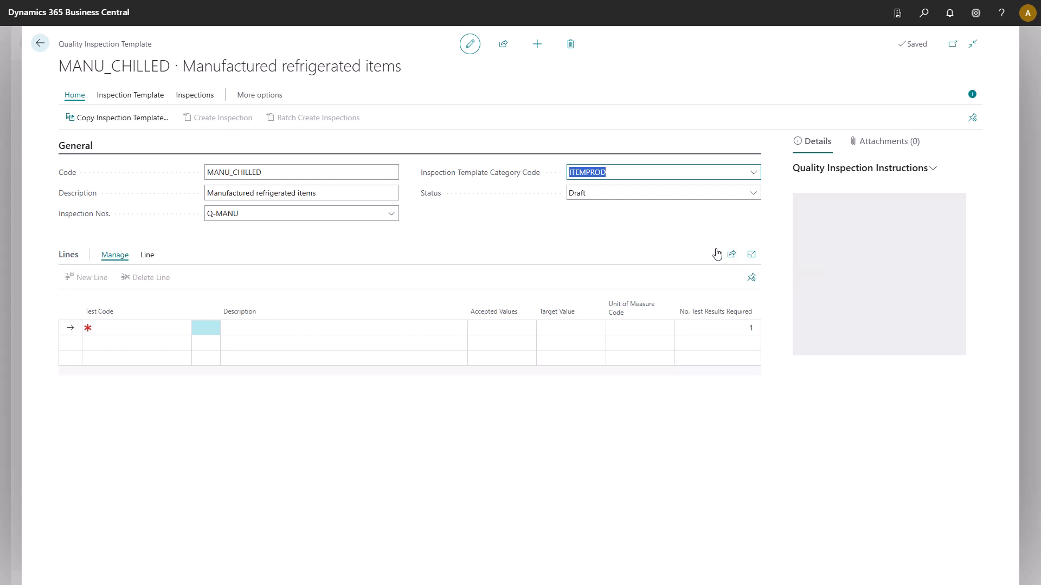
Add the ECOLI test as the first line of the MANU_CHILLED template.
left_click(104, 329)
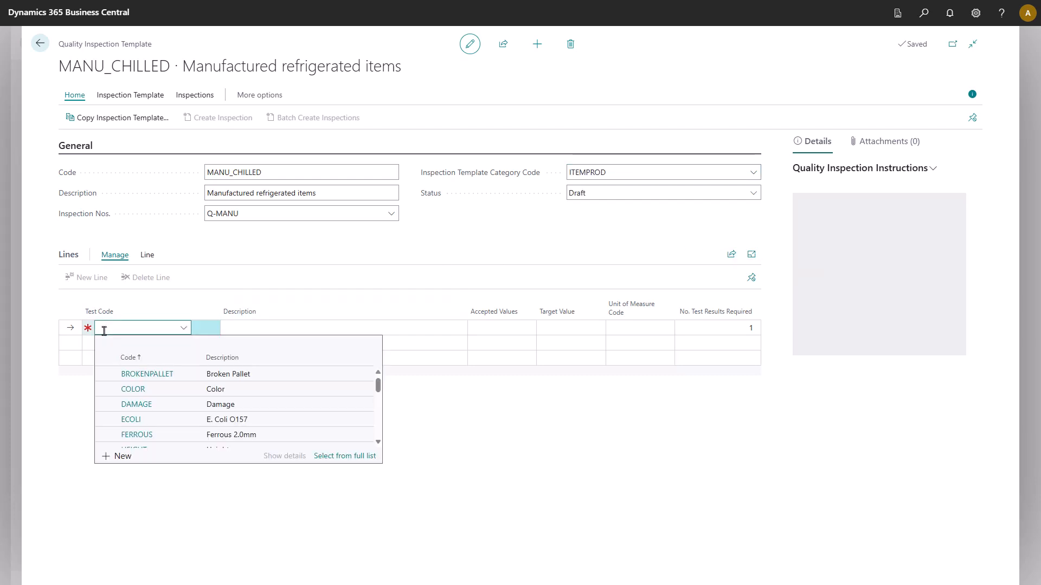
type("ecoli")
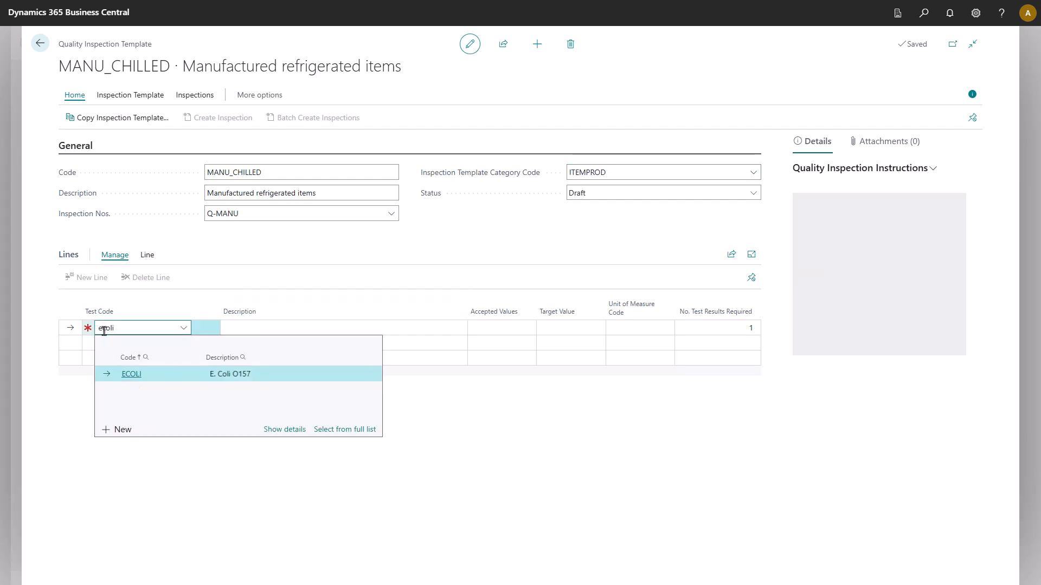
left_click(123, 374)
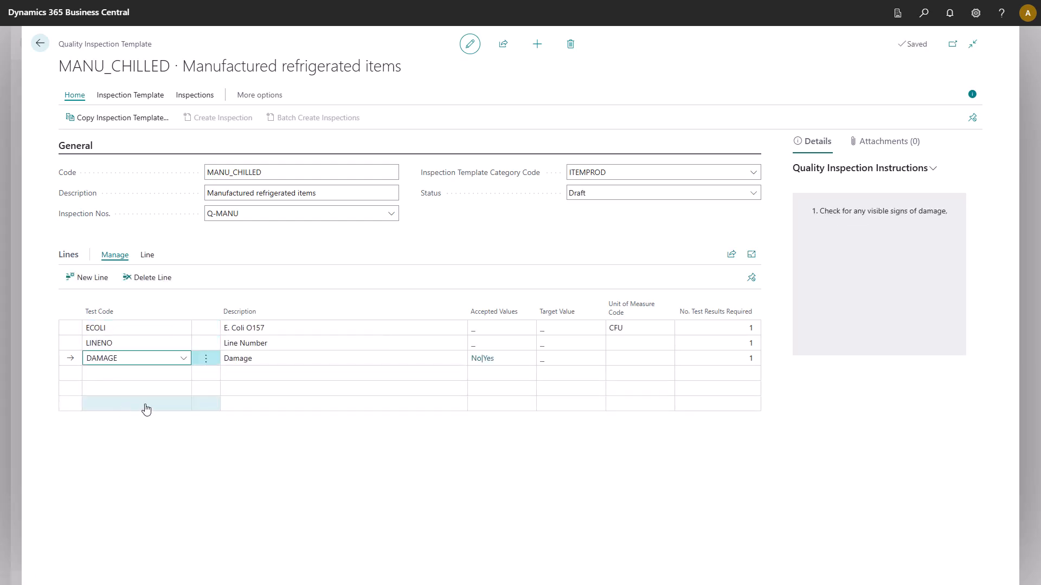
Add 0 as an accepted value for the ECOLI template line and mark it as minimum, maximum and target.
left_click(53, 331)
left_click(70, 328)
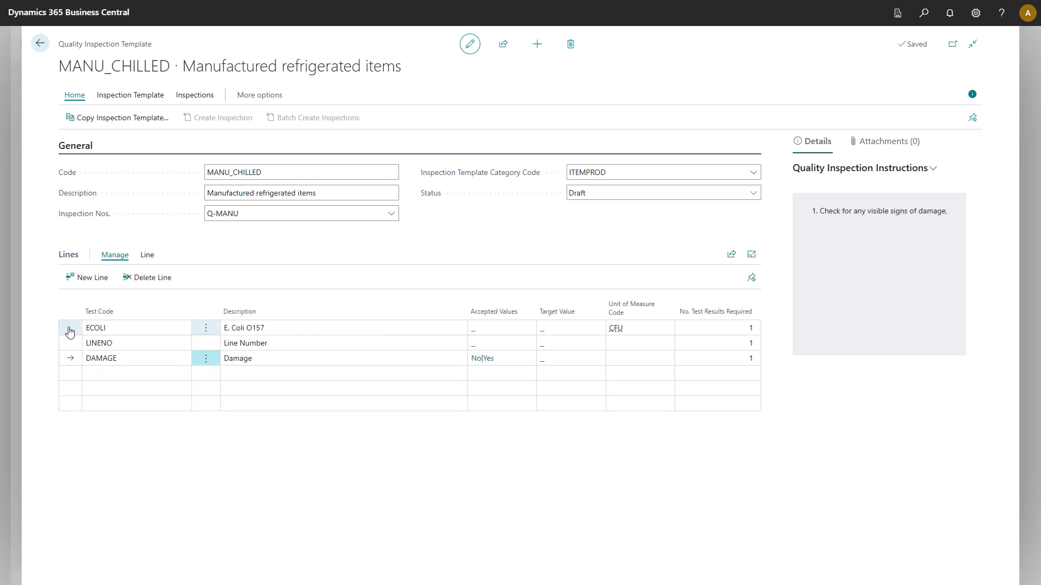
left_click(148, 255)
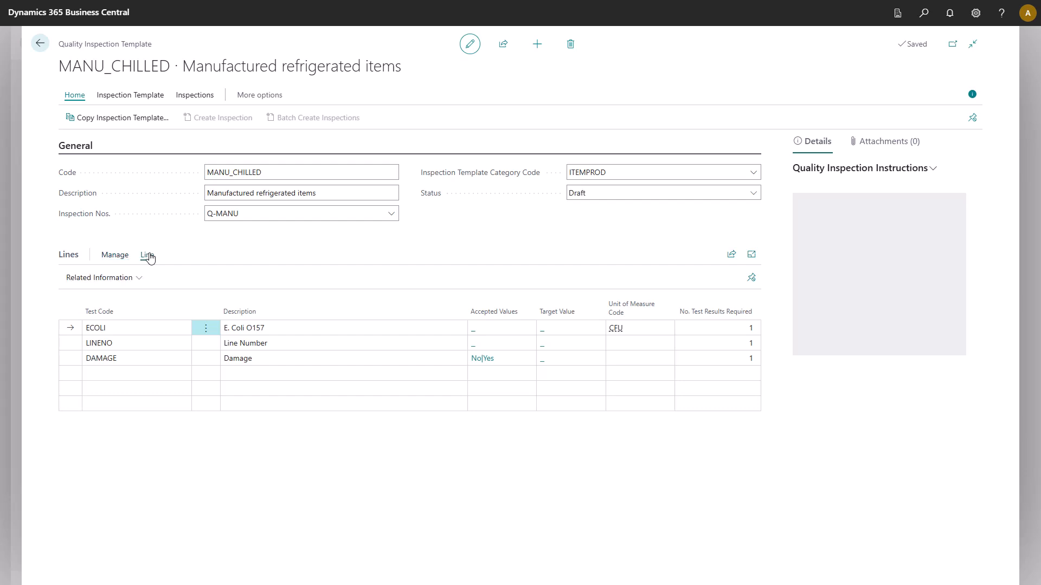
left_click(139, 277)
left_click(128, 299)
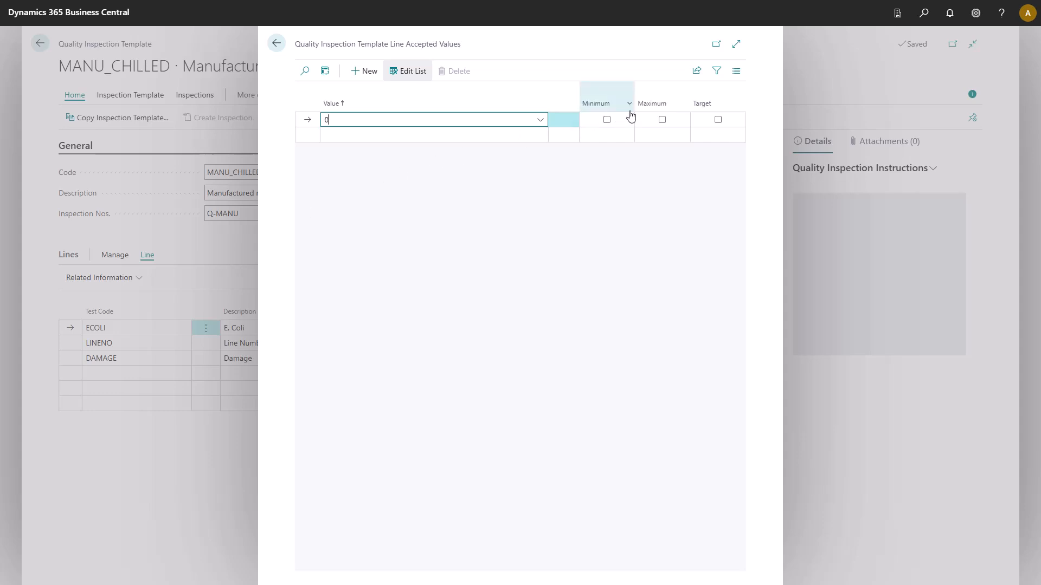
left_click(607, 120)
left_click(662, 120)
left_click(717, 120)
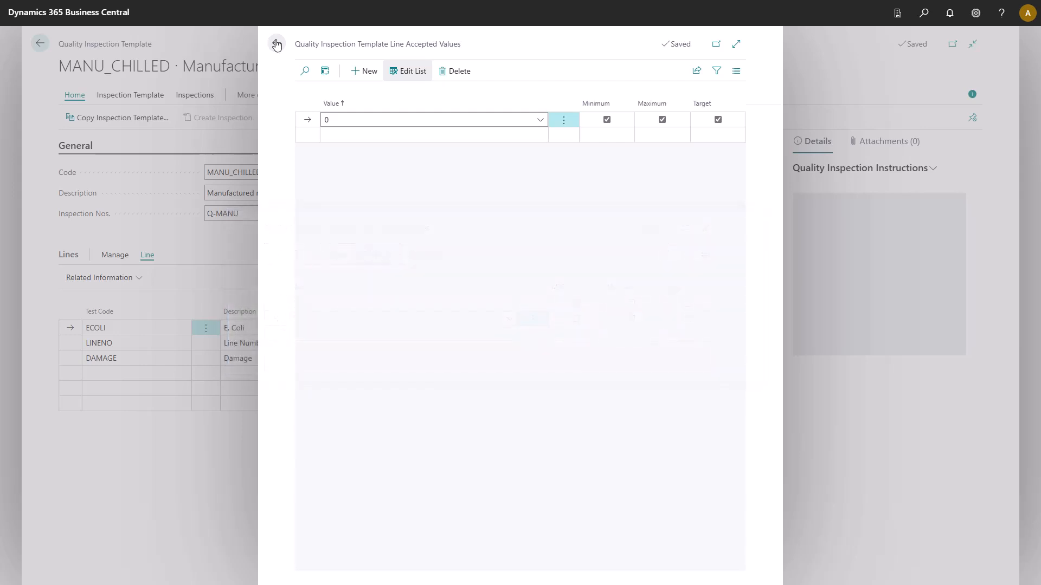
left_click(276, 44)
Mark No as the target among the accepted values of the DAMAGE template line.
left_click(76, 361)
left_click(135, 282)
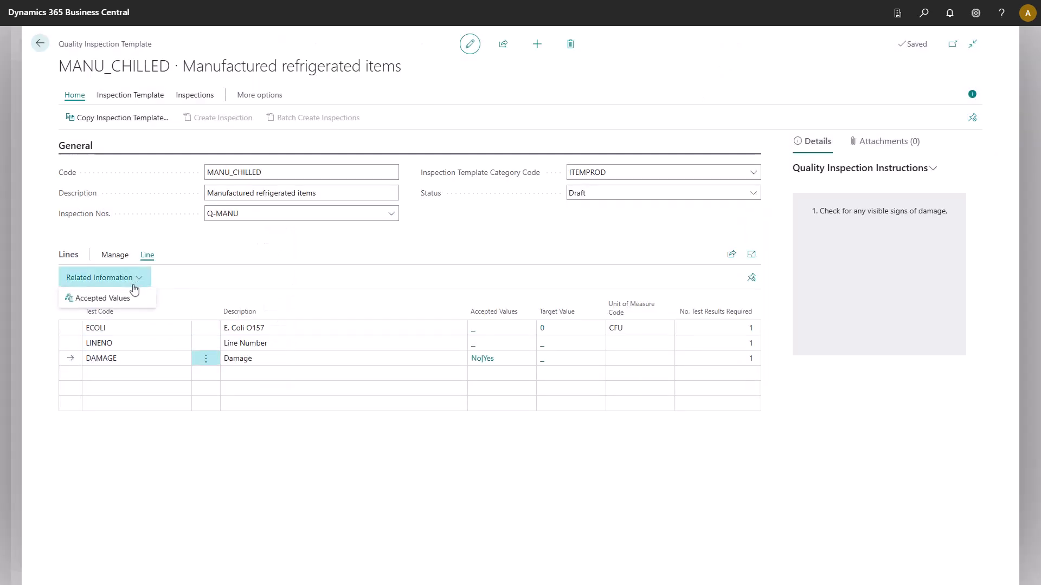
left_click(123, 300)
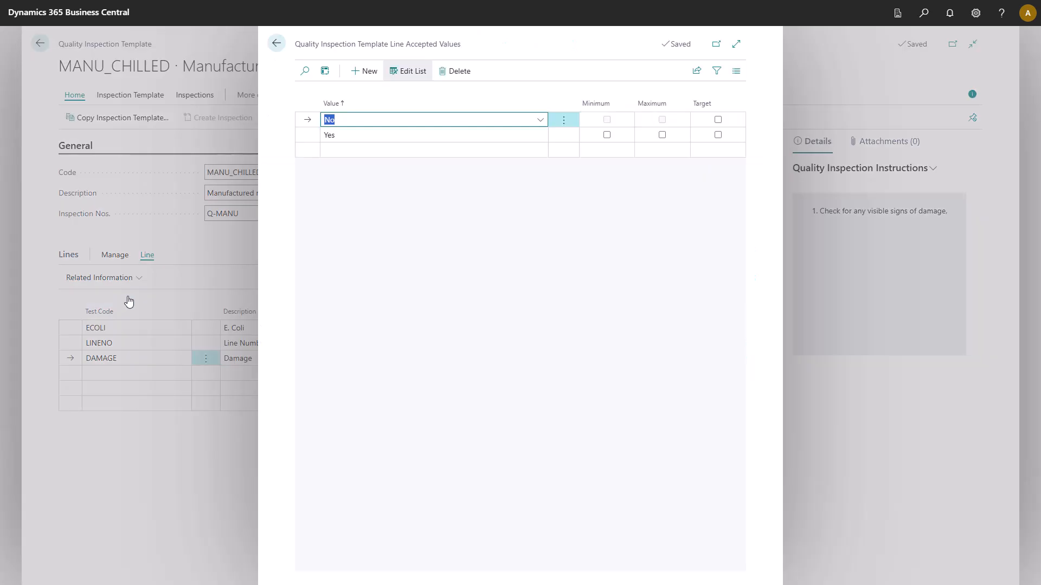
left_click(718, 119)
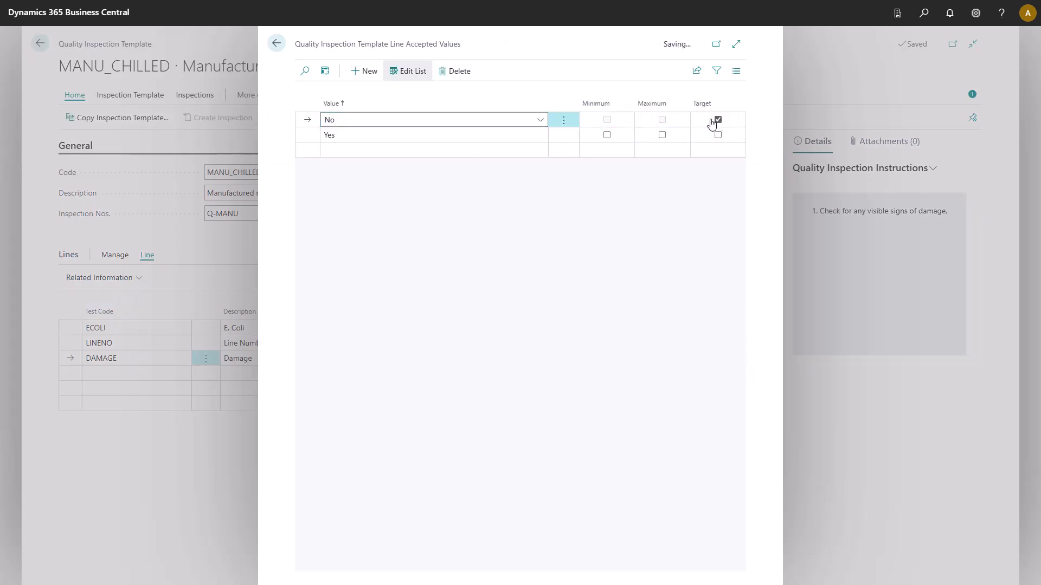
left_click(278, 45)
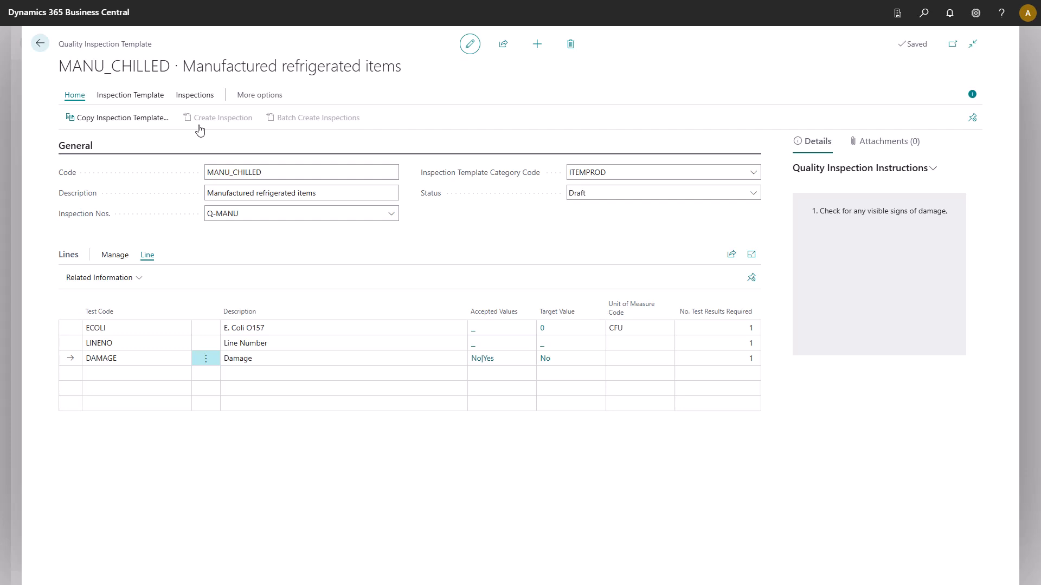
Add Prod. Order Line (object 5406) as a source for the MANU_CHILLED inspection template.
left_click(157, 98)
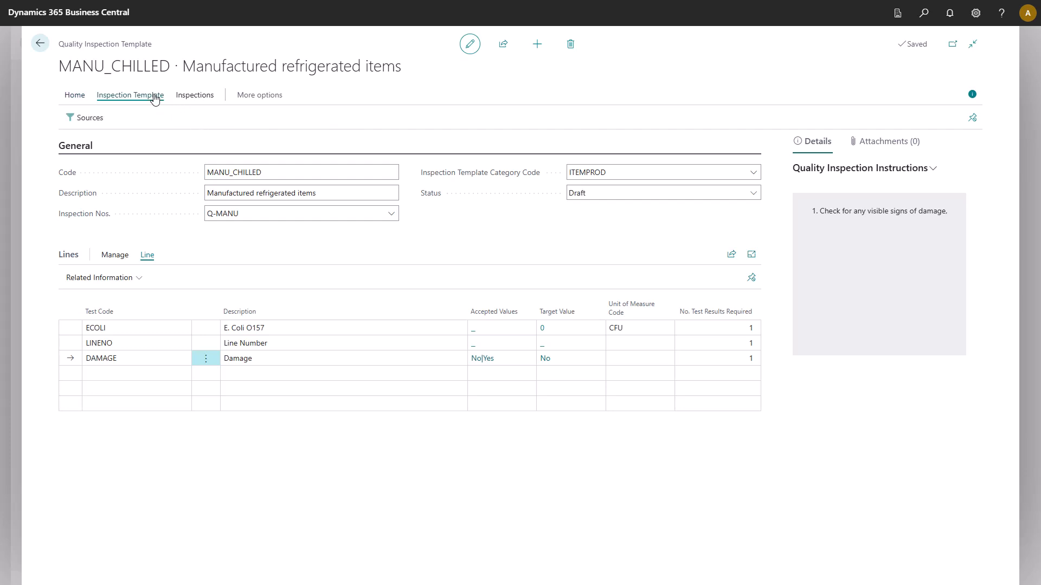
left_click(98, 123)
left_click(465, 96)
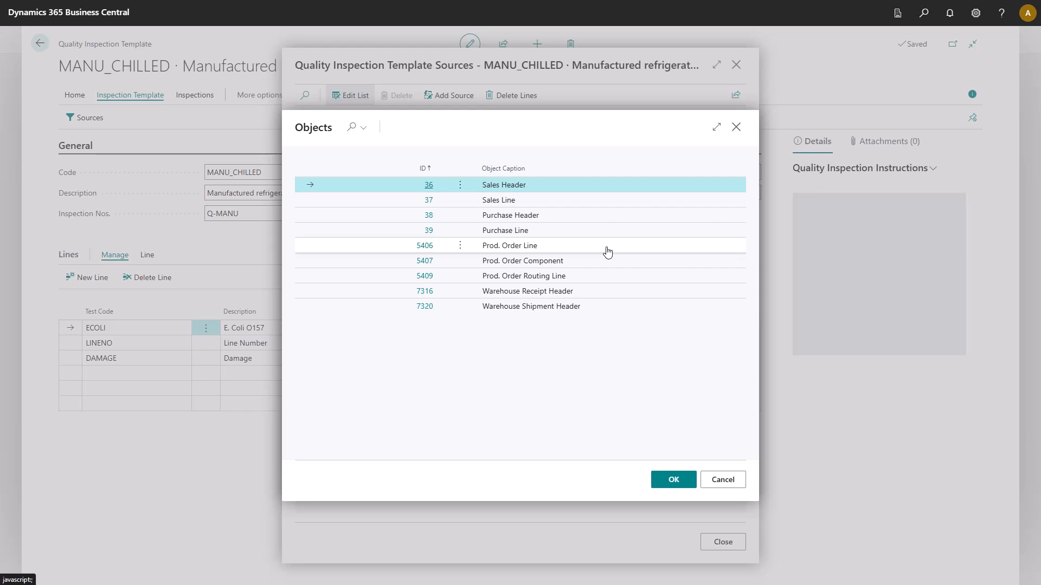
left_click(607, 252)
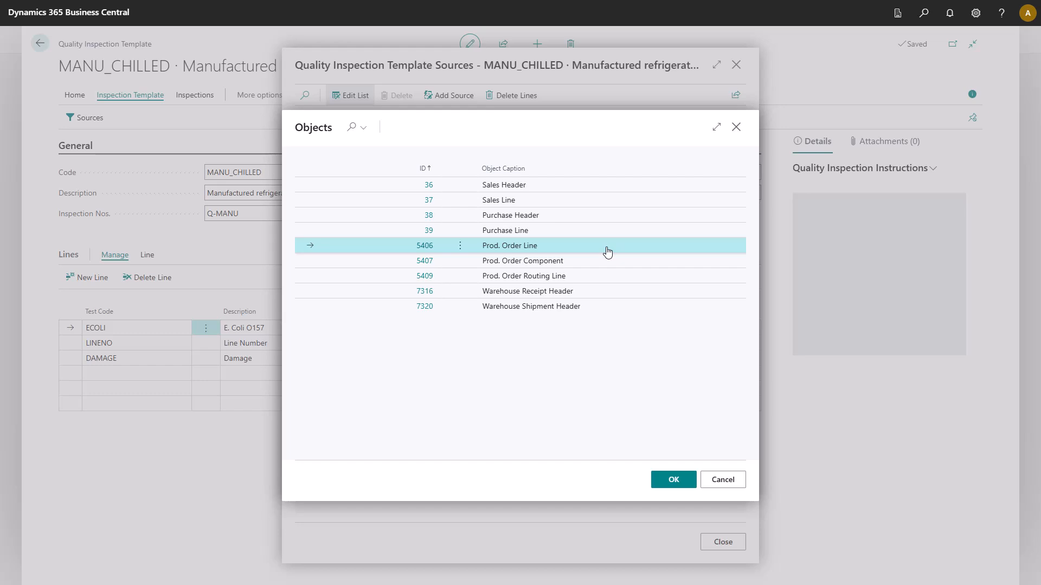
left_click(673, 479)
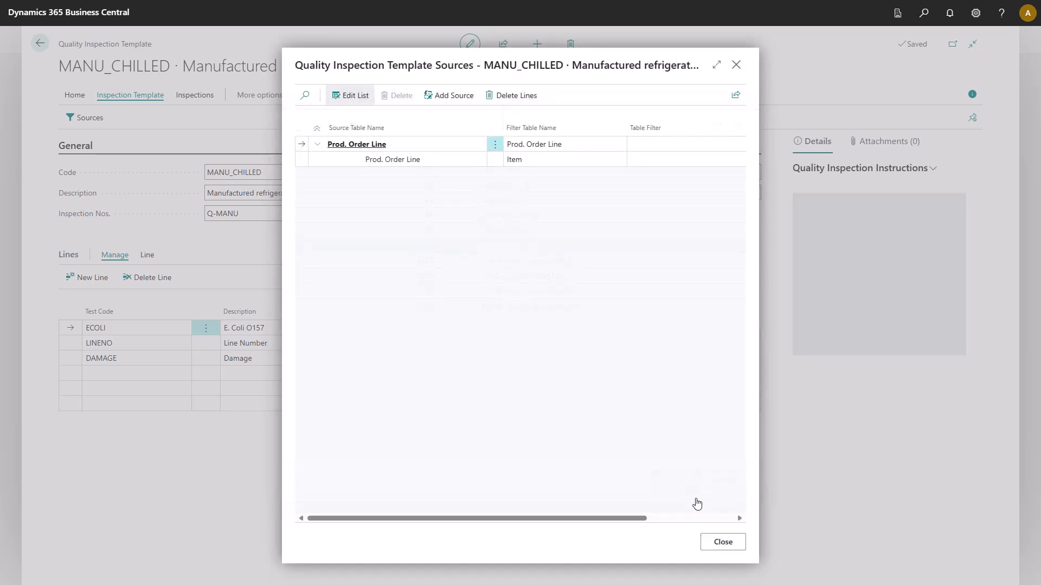
left_click(725, 543)
Set the MANU_CHILLED template's status to Active and return to the home page.
left_click(641, 192)
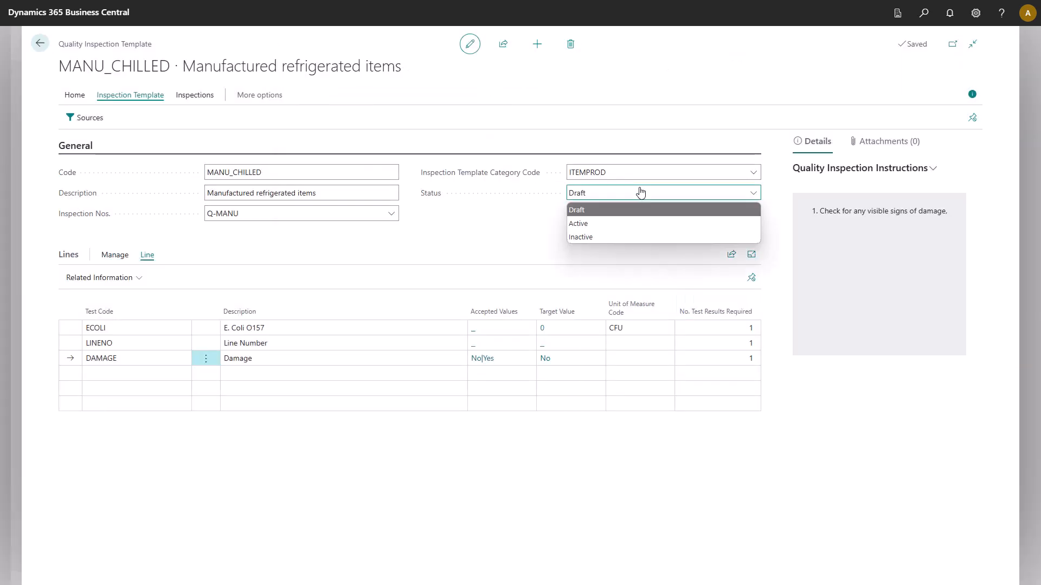
left_click(631, 221)
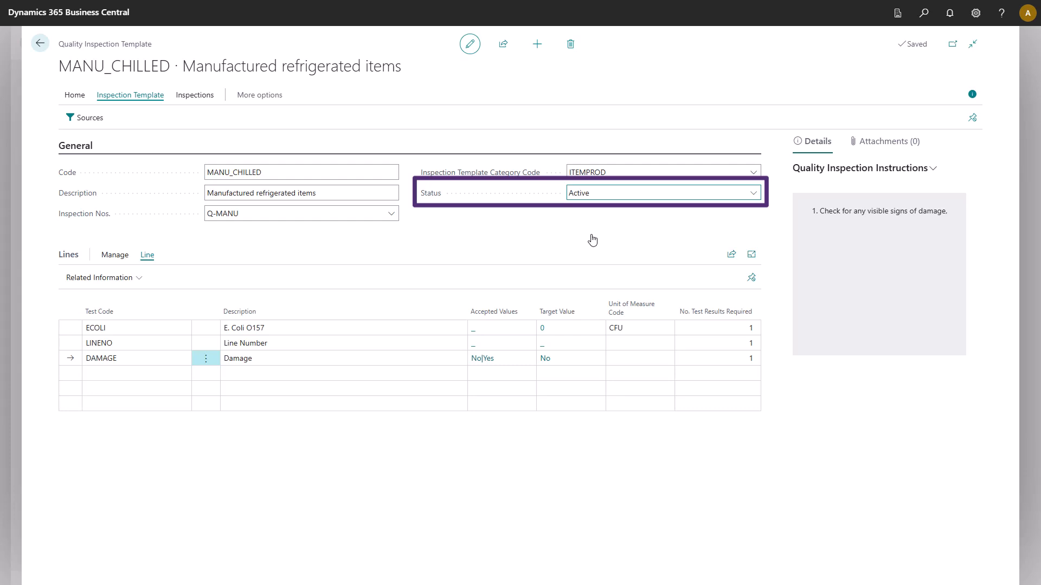
left_click(38, 47)
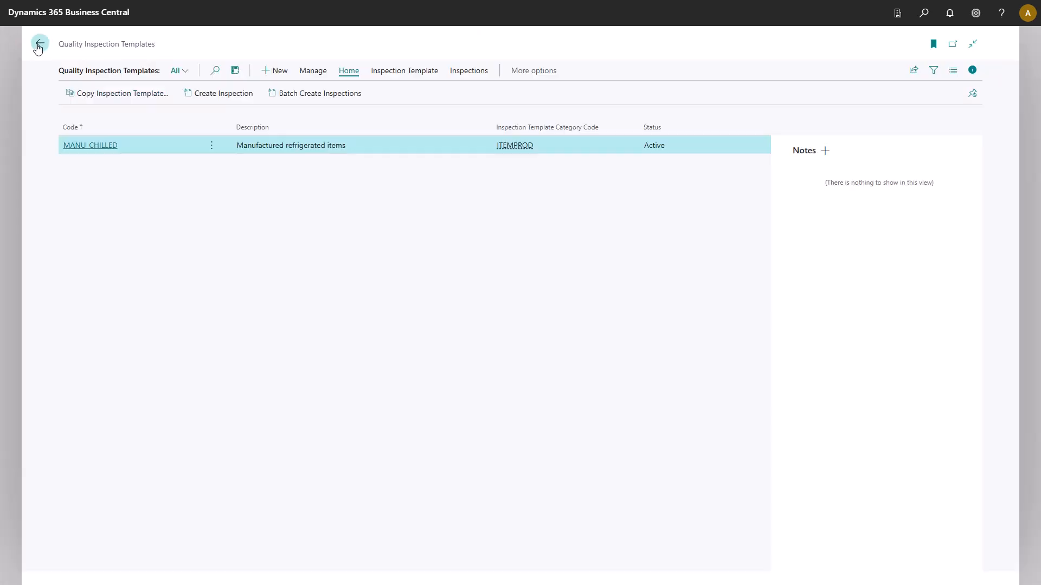
left_click(38, 47)
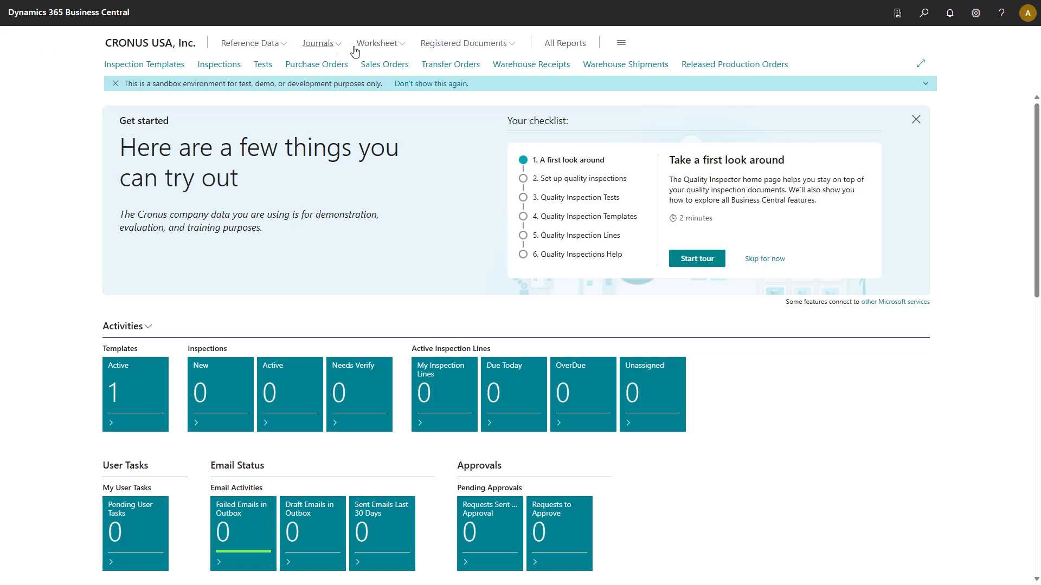
Open Approval User Setup through search, allow the ADMIN user to verify inspections, and return to the home page.
left_click(921, 16)
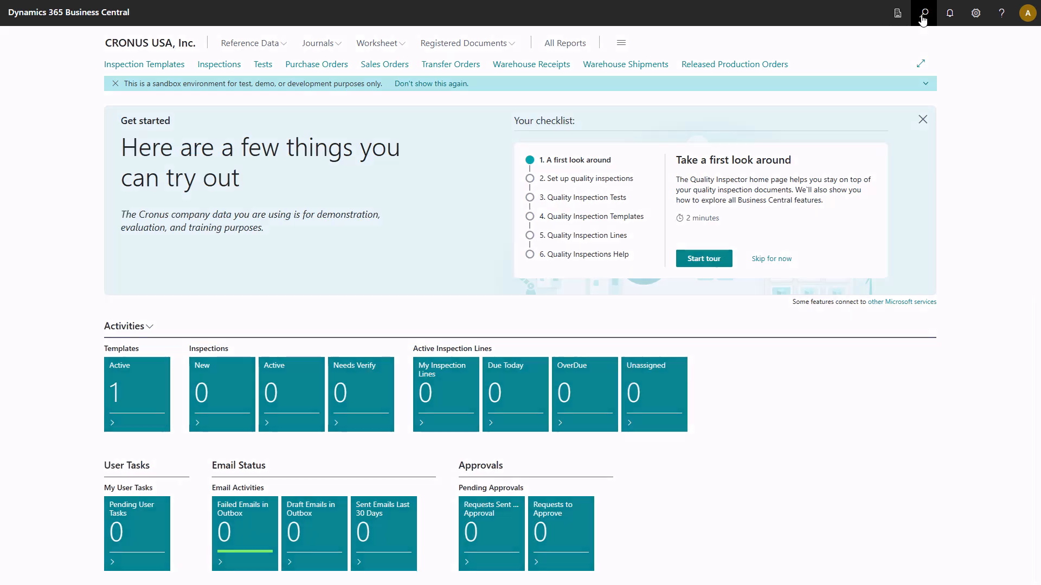
type("approval user setup")
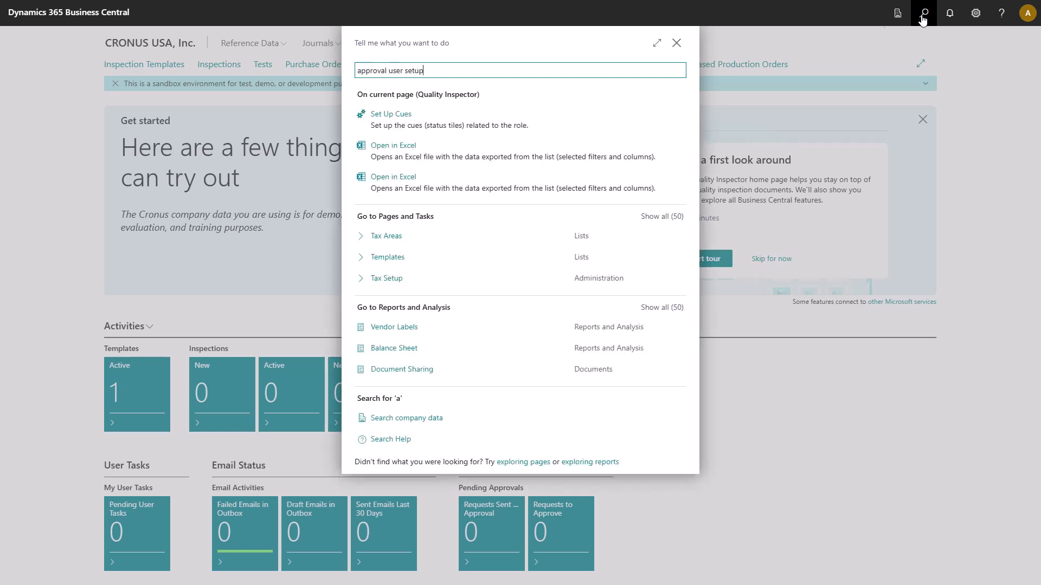
left_click(428, 112)
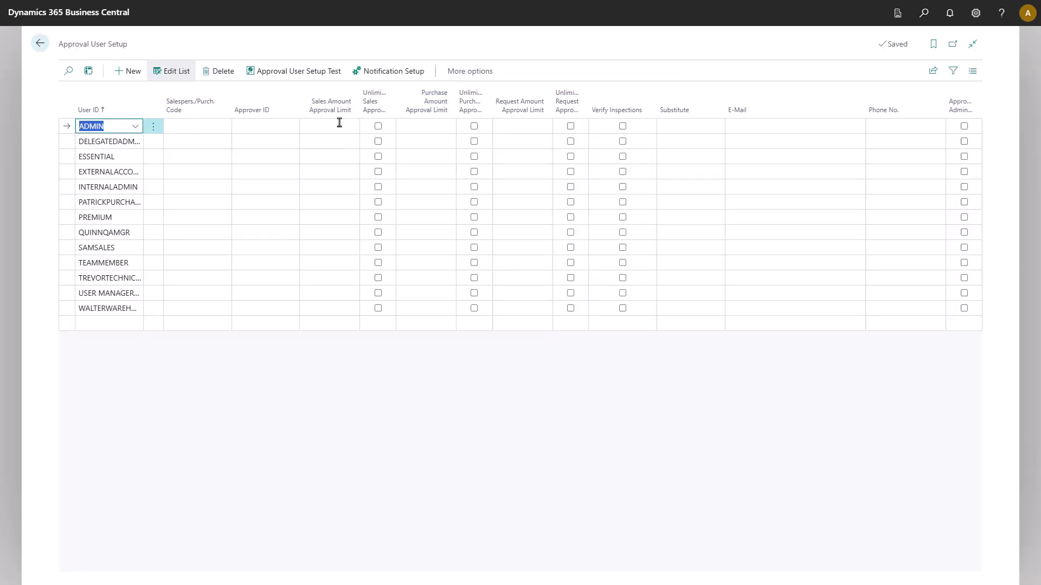
left_click(622, 126)
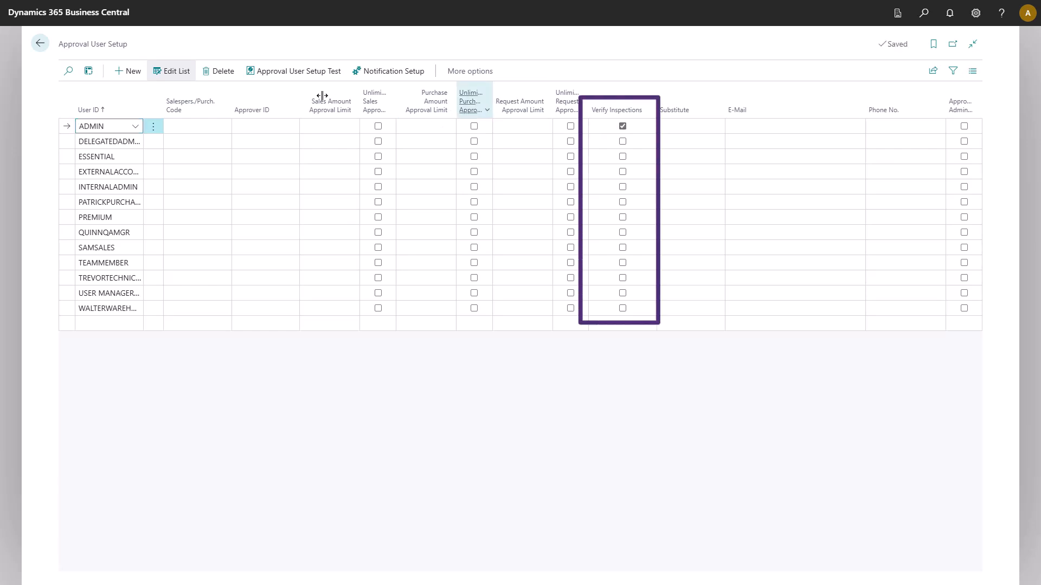
left_click(40, 49)
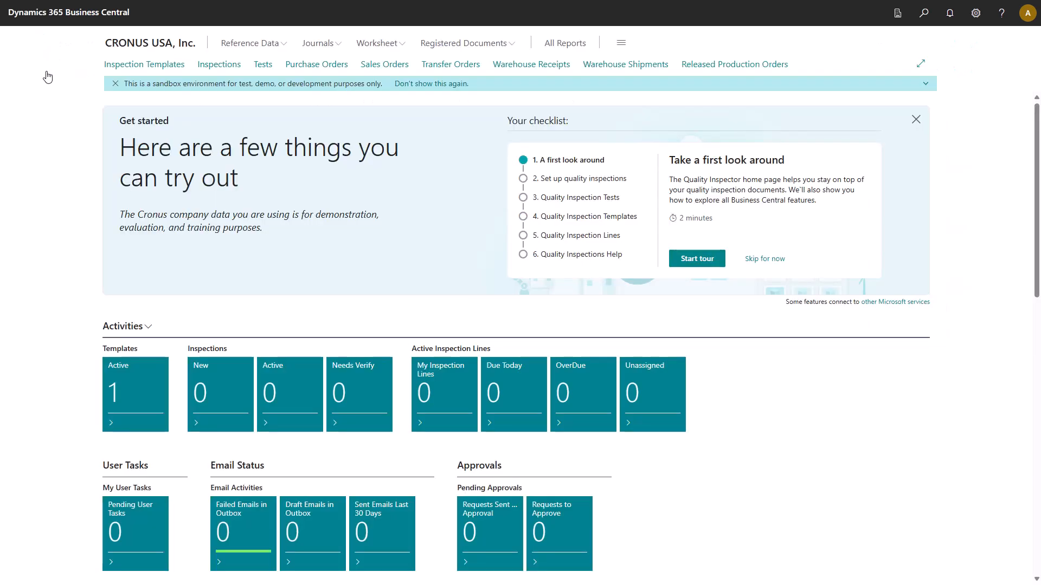